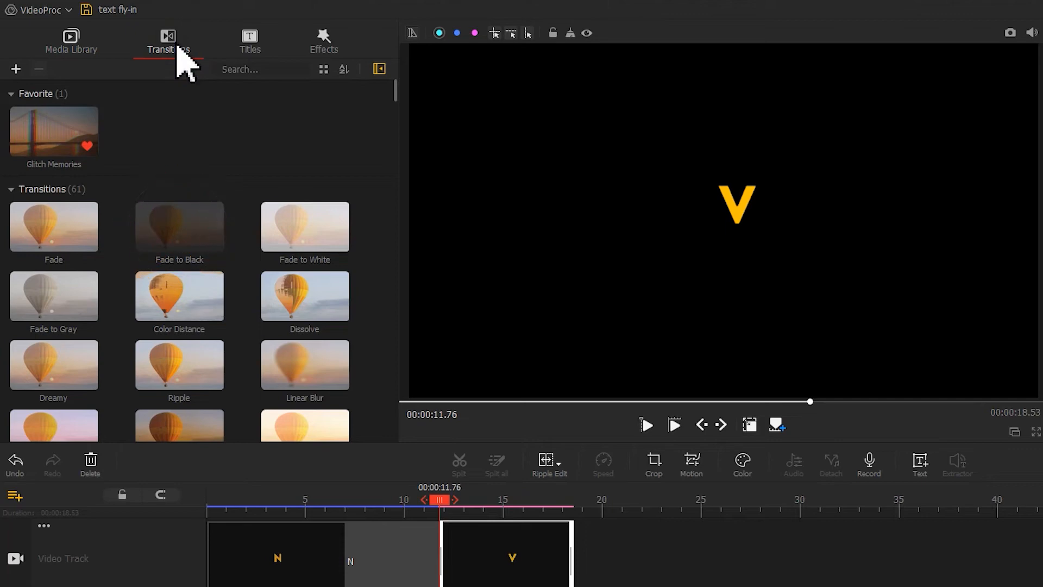
# - Add a Fade to Black transition between the N and V clips and shorten it to about 1.93 s
pyautogui.moveTo(186, 226); pyautogui.dragTo(444, 549)
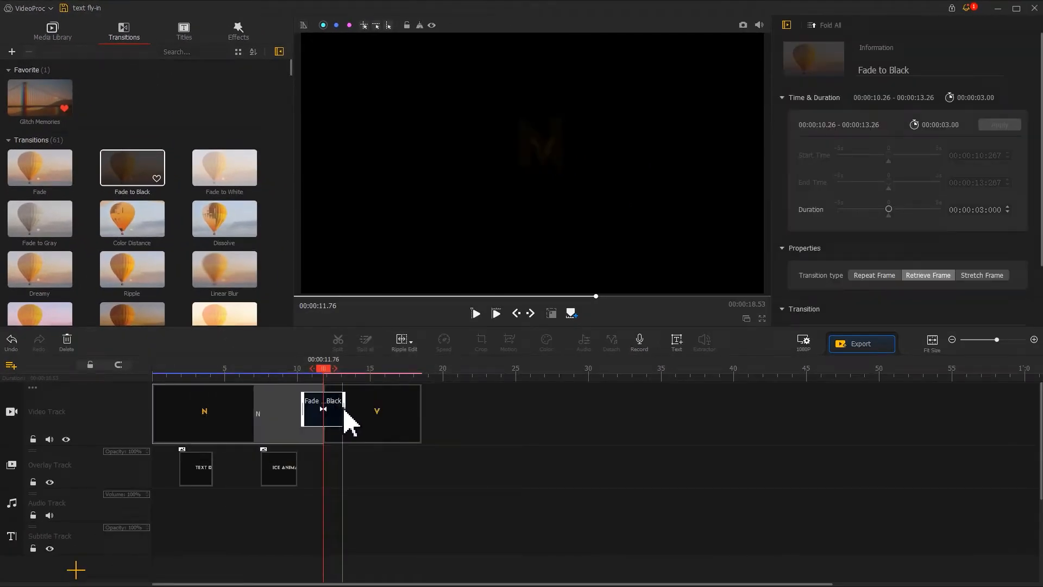
pyautogui.moveTo(344, 408); pyautogui.dragTo(338, 414)
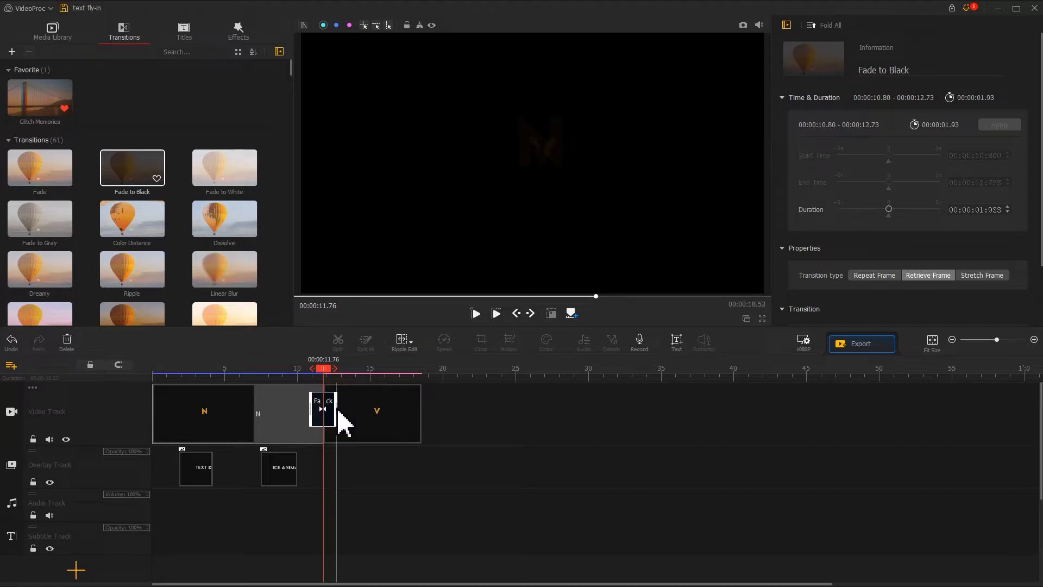
# - Open the V clip of the video track in the Motion Editor and add a keyframe at its start
pyautogui.click(358, 416)
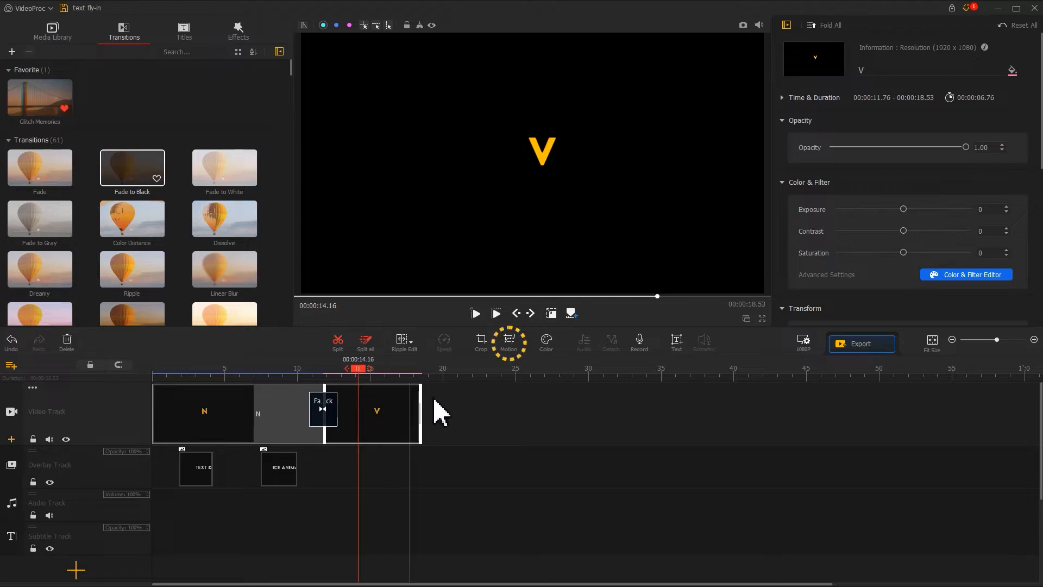
pyautogui.click(509, 341)
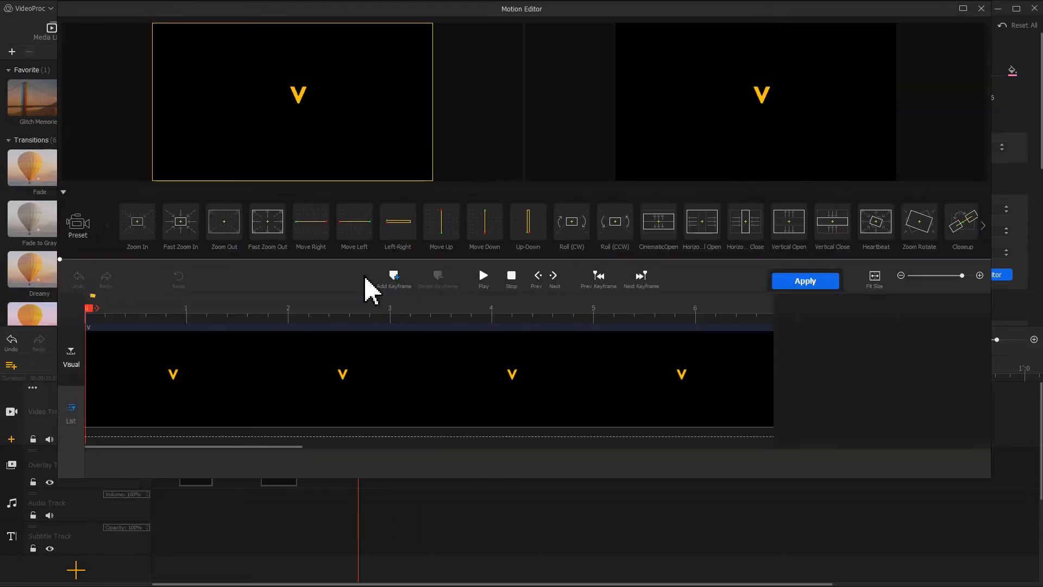
pyautogui.click(394, 283)
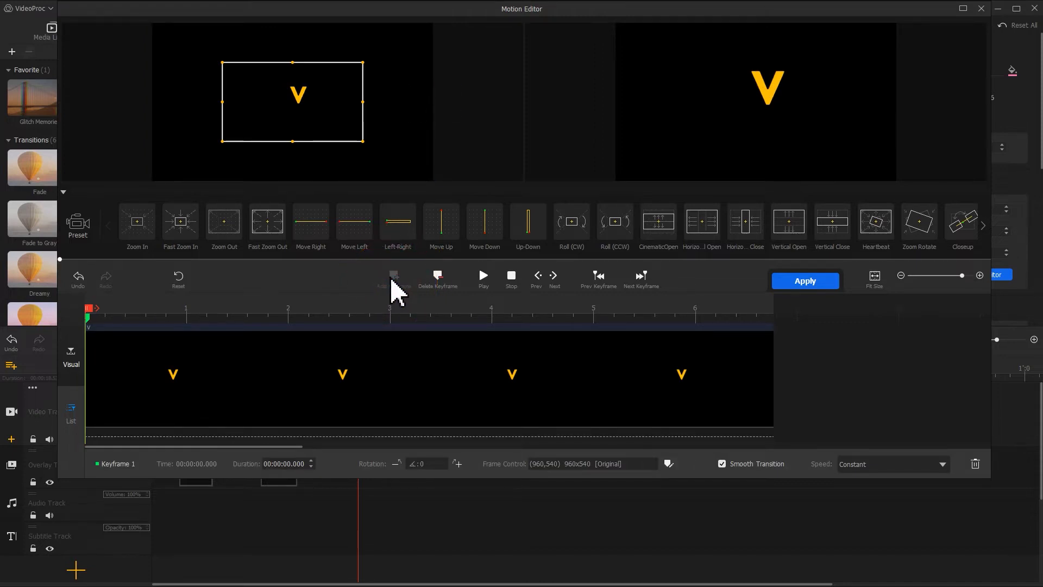
# - Add a second keyframe at about 0.40 s and enlarge its frame to the full 1920x1080 picture
pyautogui.moveTo(147, 307); pyautogui.dragTo(128, 315)
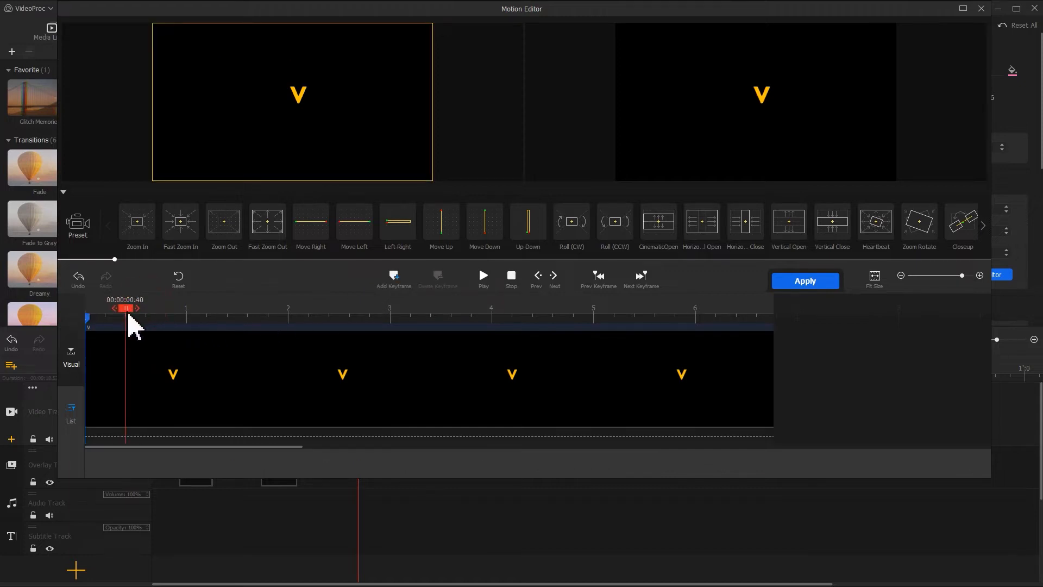
pyautogui.click(395, 279)
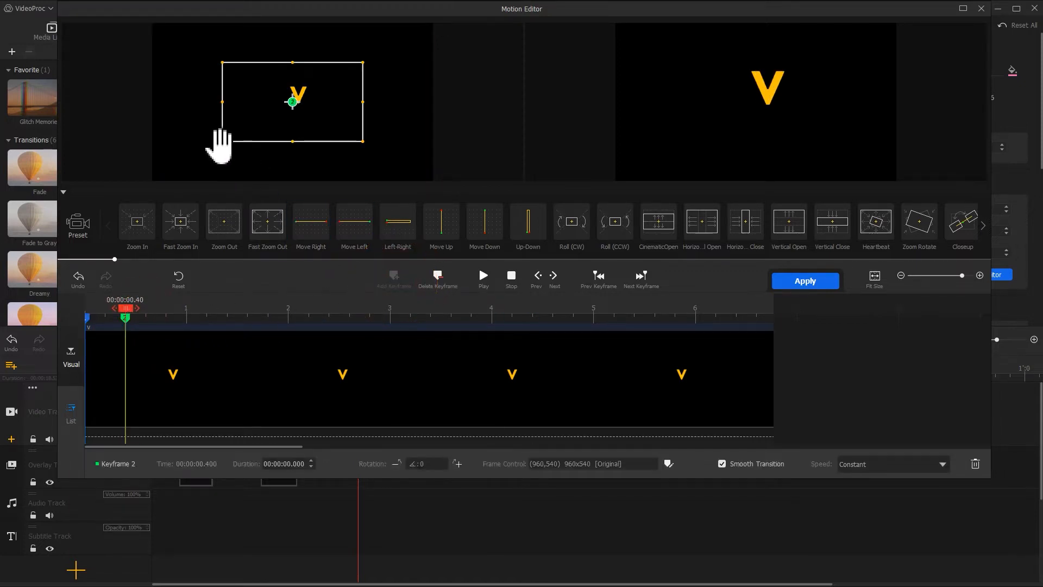
pyautogui.moveTo(222, 142); pyautogui.dragTo(154, 187)
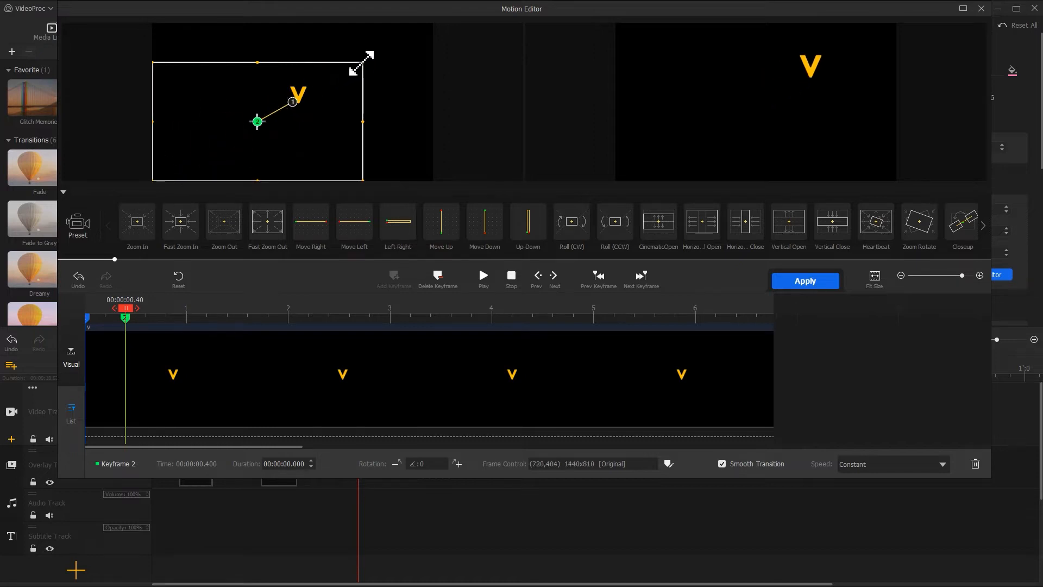
pyautogui.moveTo(361, 64); pyautogui.dragTo(422, 30)
# - Add a third motion keyframe at about 1.48 s, keeping the full-size frame
pyautogui.click(382, 308)
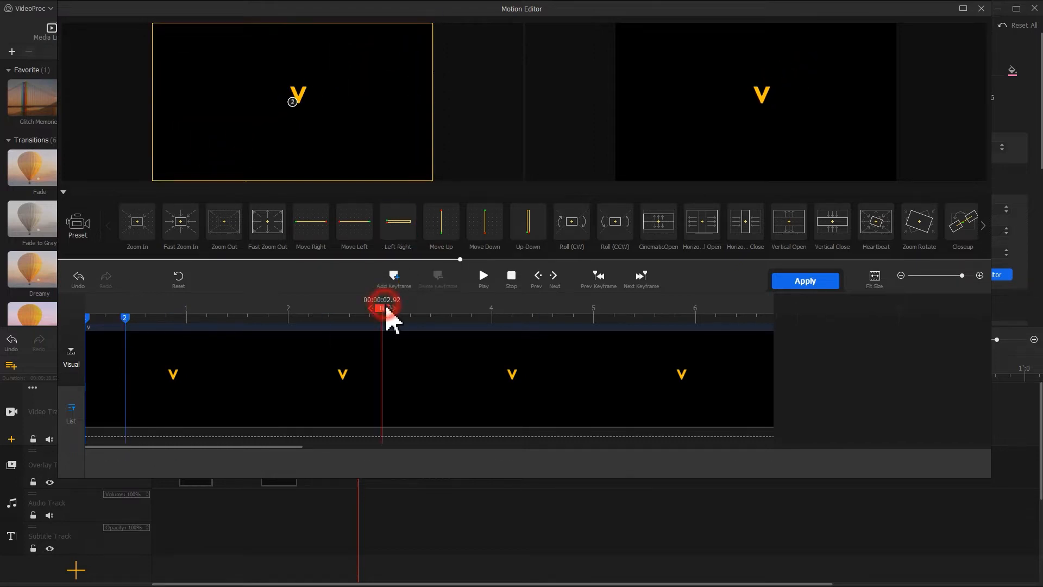
pyautogui.moveTo(386, 309); pyautogui.dragTo(244, 317)
pyautogui.click(393, 277)
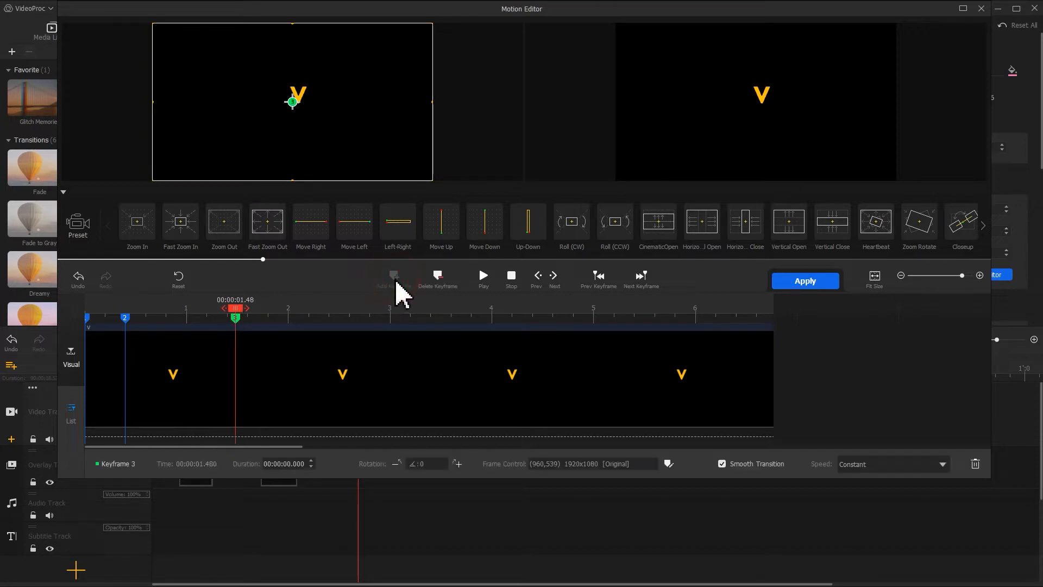
# - Add a fourth keyframe at about 2.68 s and set its frame position to X 1446, Y 484
pyautogui.moveTo(239, 318)
pyautogui.mouseDown()
pyautogui.moveTo(389, 322)
pyautogui.moveTo(364, 326)
pyautogui.mouseUp()
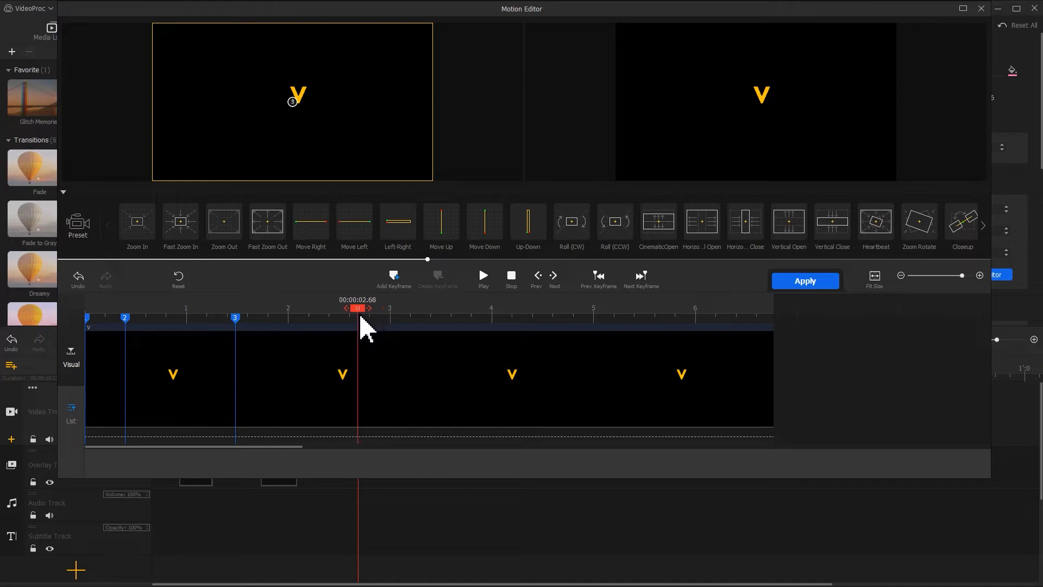
pyautogui.click(394, 277)
pyautogui.click(667, 463)
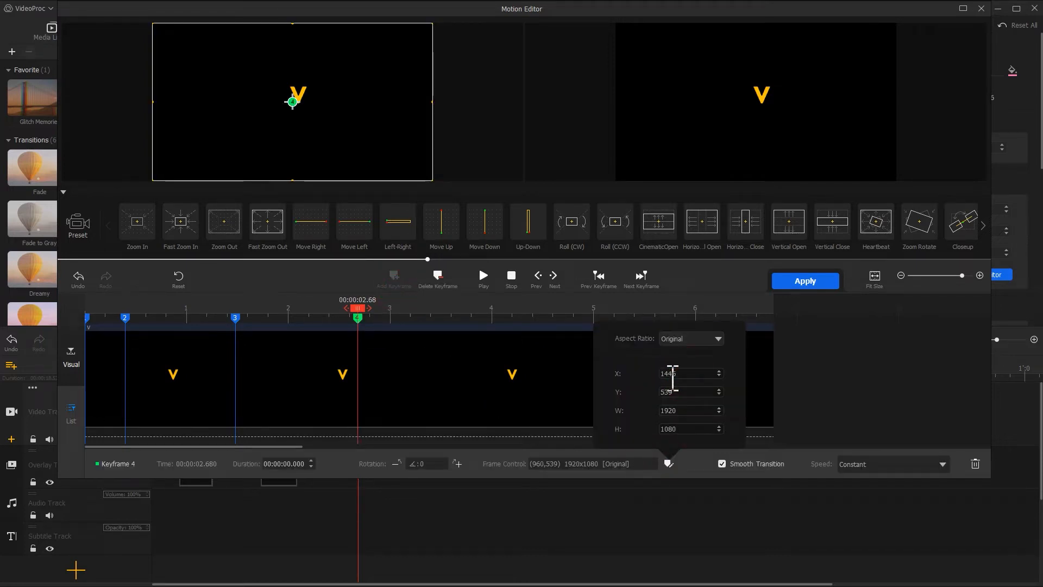
pyautogui.click(657, 392)
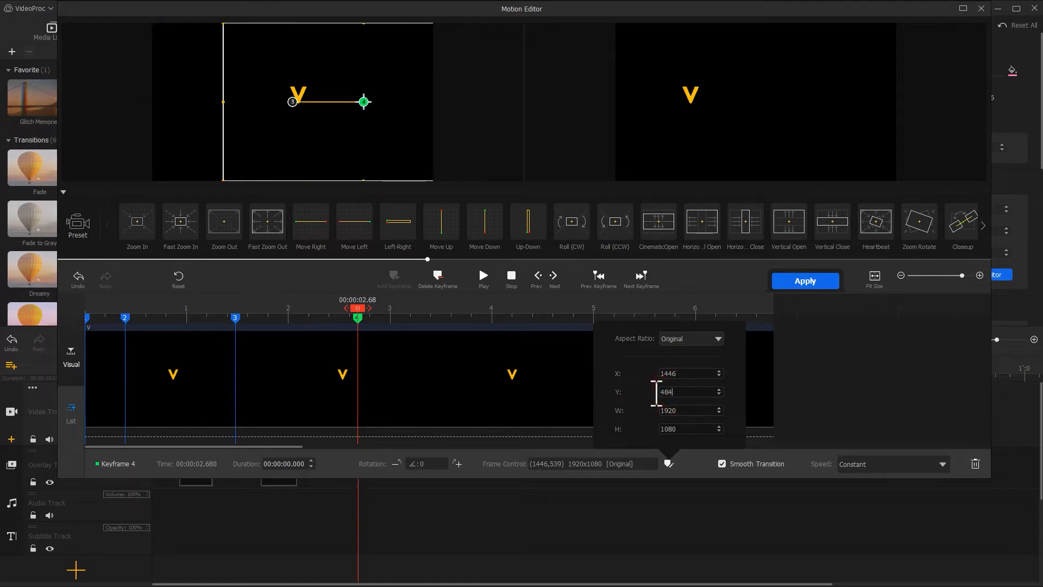
# - Add a fifth keyframe at the very end of the V clip, then preview and apply the motion
pyautogui.moveTo(363, 314); pyautogui.dragTo(794, 320)
pyautogui.click(395, 278)
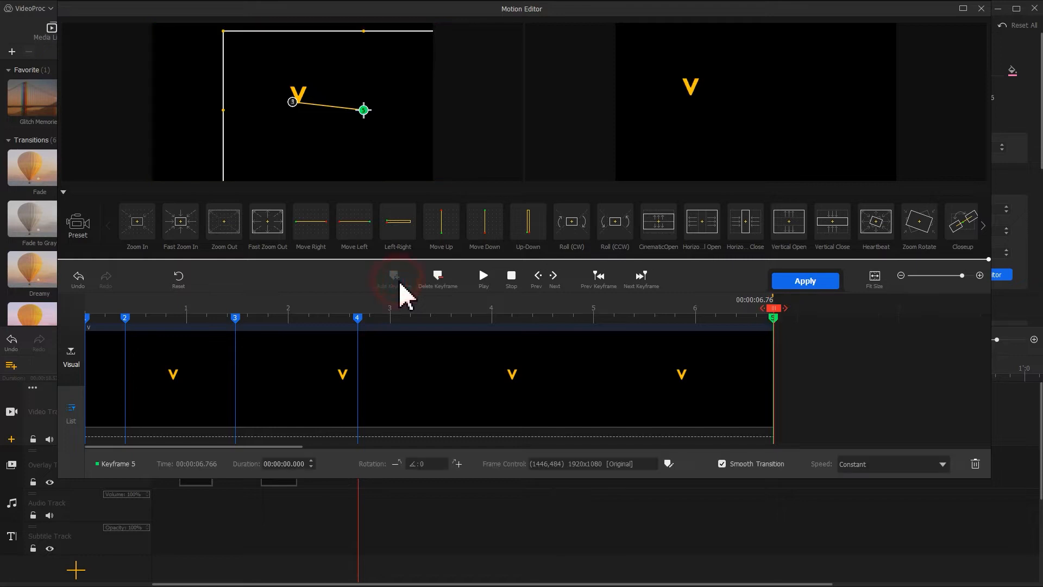
pyautogui.click(100, 308)
pyautogui.press('space')
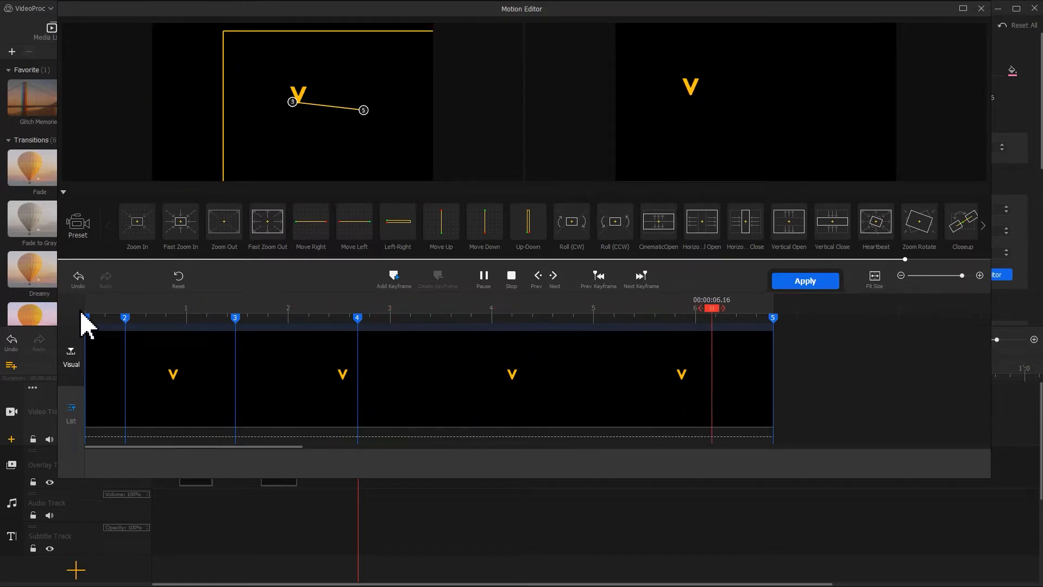
pyautogui.click(786, 283)
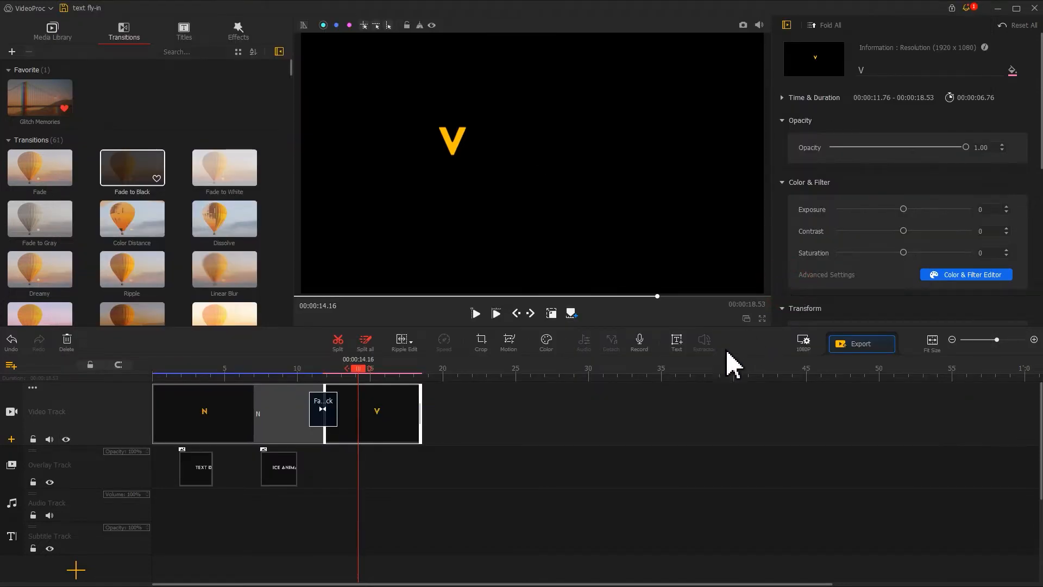
# - Copy the V clip to the overlay track, starting at about 13.23 s and trimmed to end with the main V clip at 18.53 s
pyautogui.click(377, 426)
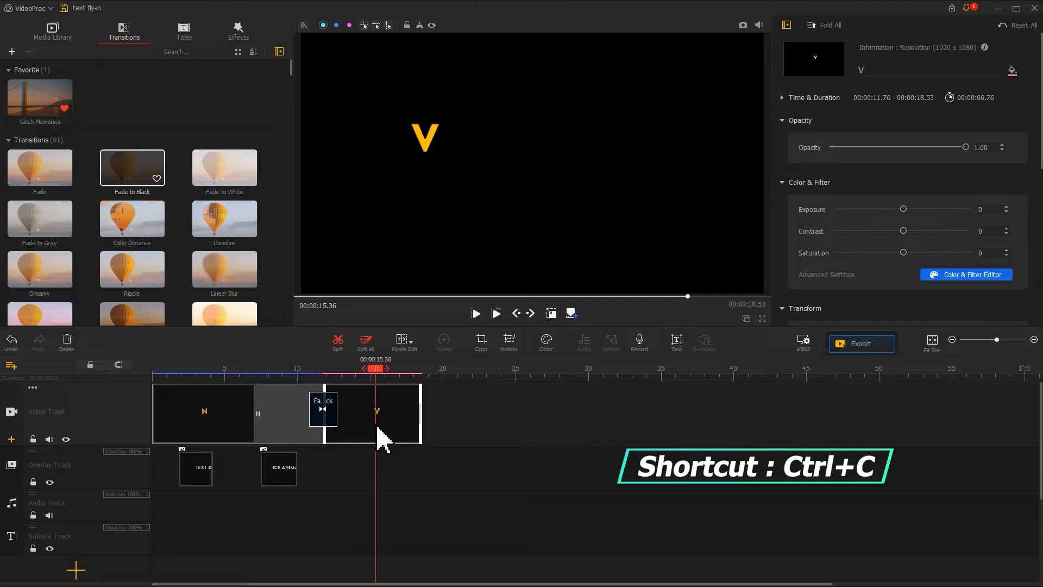
pyautogui.rightClick(360, 471)
pyautogui.click(385, 503)
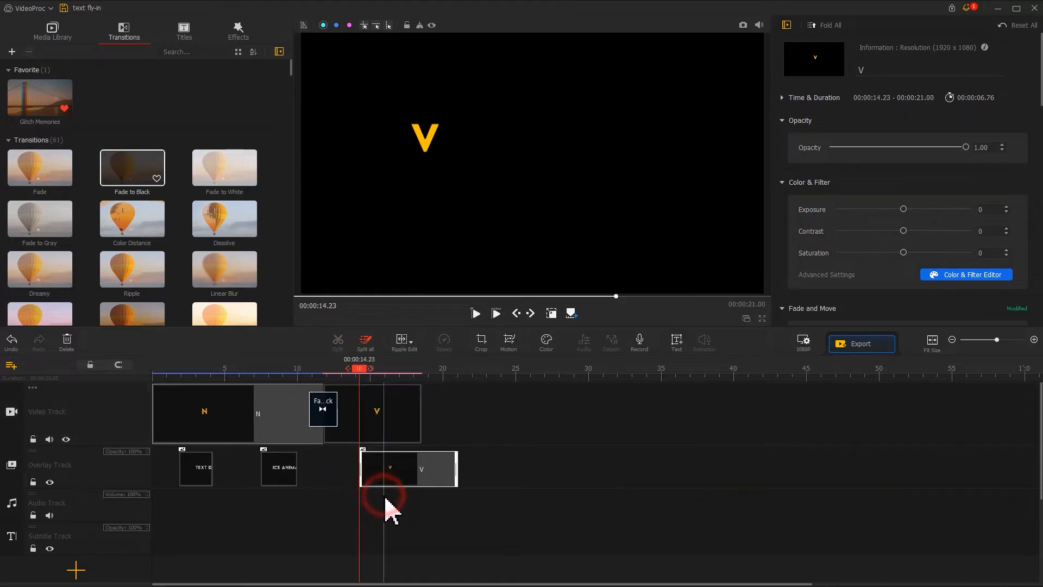
pyautogui.moveTo(385, 480); pyautogui.dragTo(369, 465)
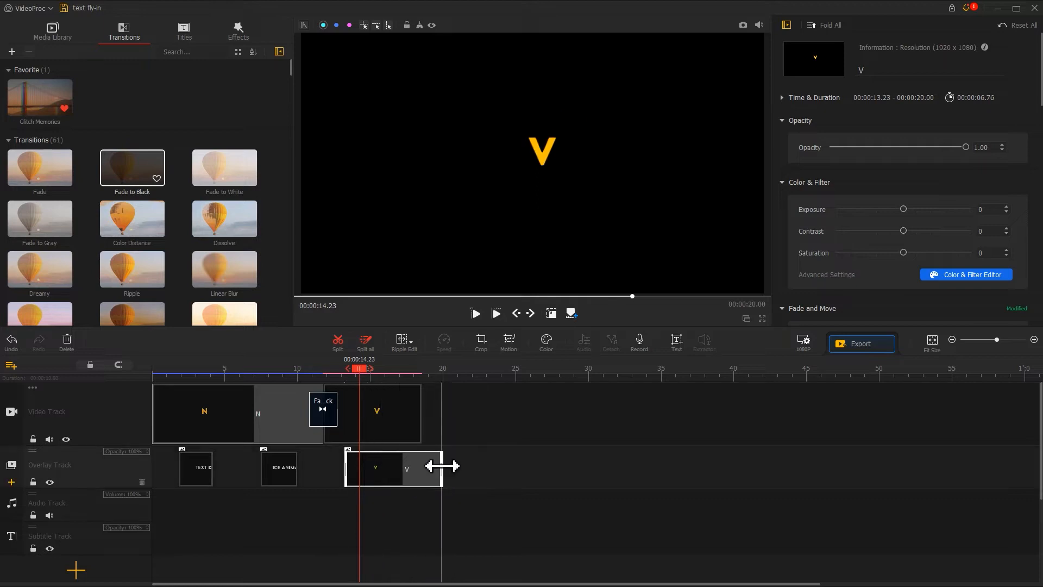
pyautogui.moveTo(442, 467); pyautogui.dragTo(421, 466)
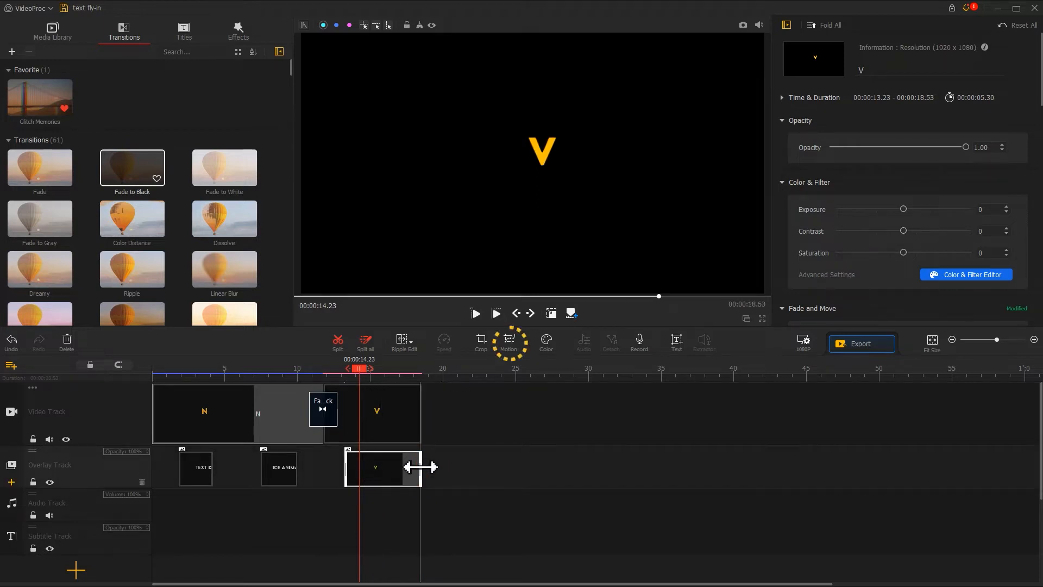
# - Reset the overlay V clip's motion and add a starting keyframe with its frame enlarged to the full 1920x1080 picture
pyautogui.click(509, 340)
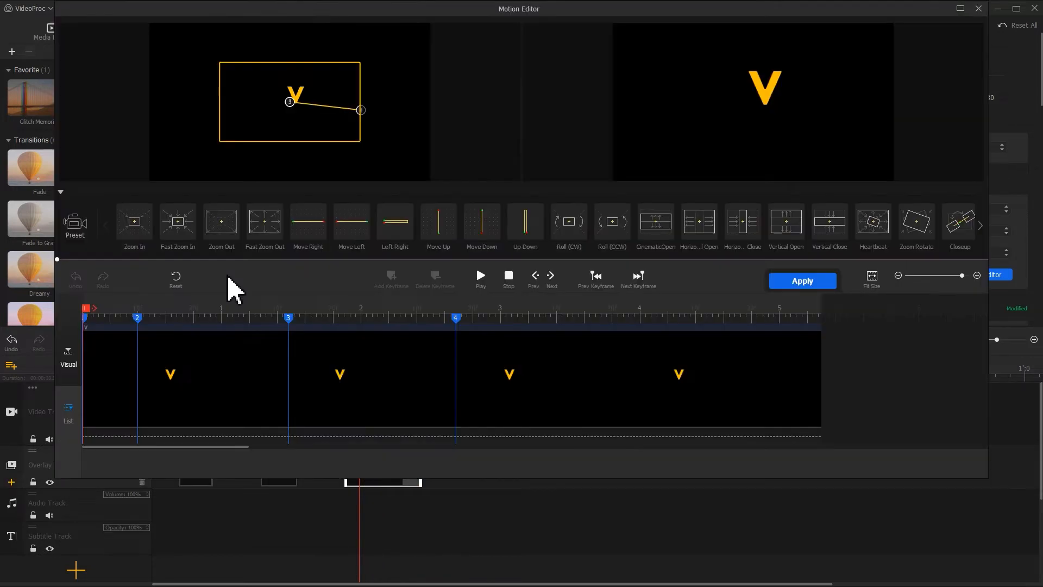
pyautogui.click(177, 282)
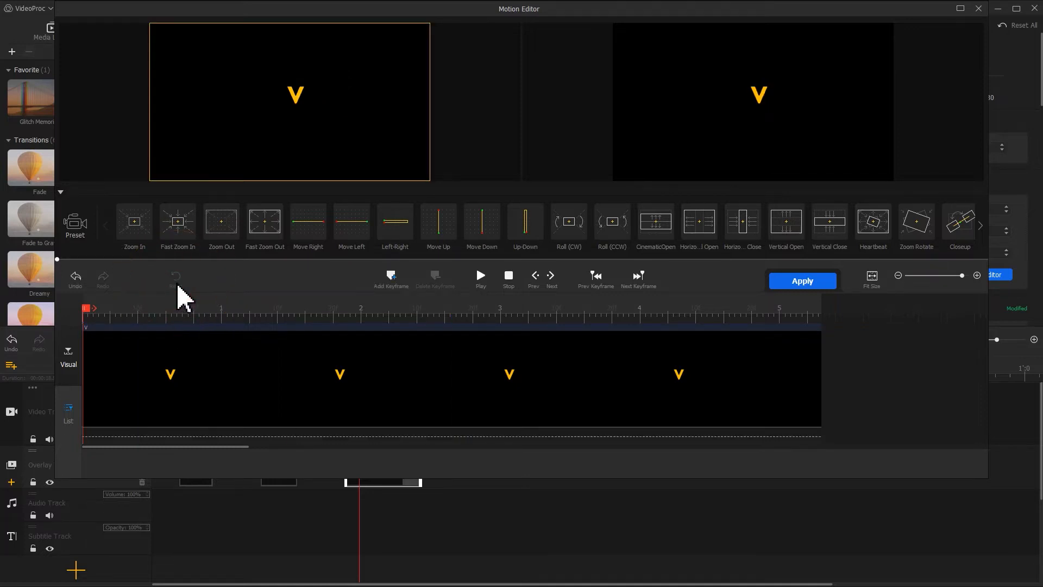
pyautogui.click(392, 279)
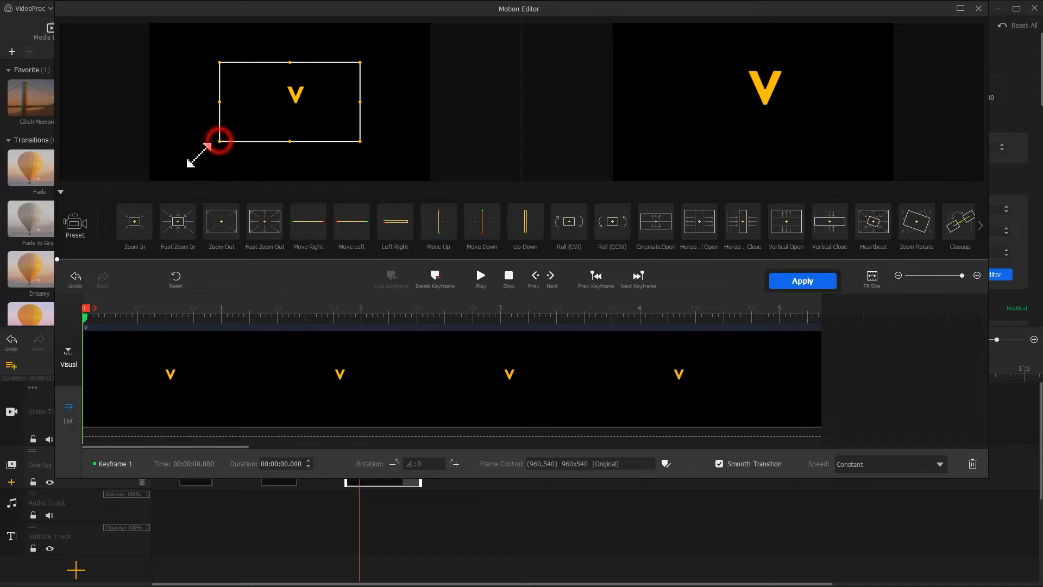
pyautogui.moveTo(219, 142); pyautogui.dragTo(150, 180)
pyautogui.moveTo(363, 64); pyautogui.dragTo(424, 39)
# - Add a second keyframe at 1.20 s and move its frame to about (1368,662) so the V shifts down and left
pyautogui.click(250, 308)
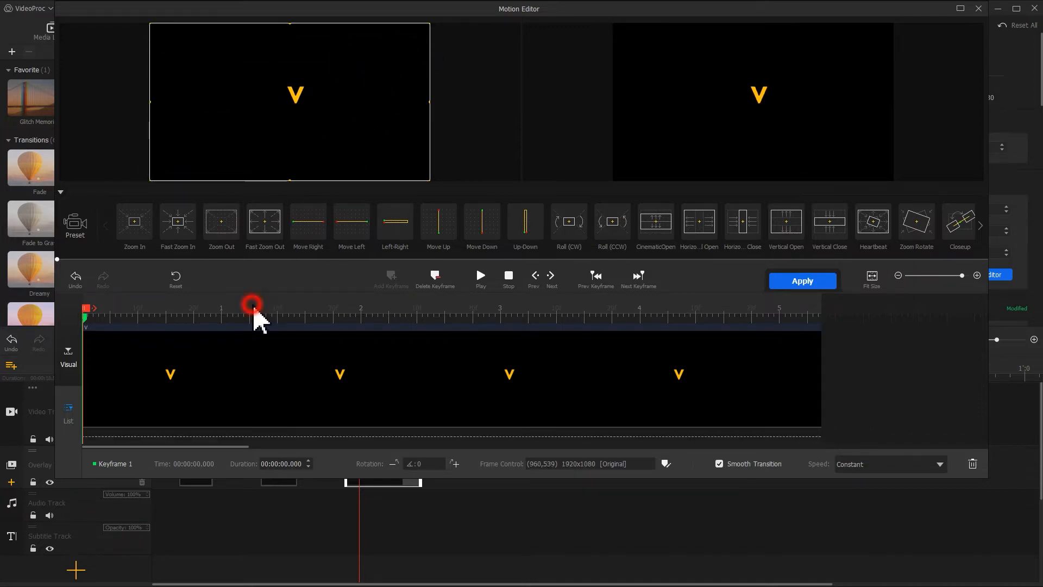
pyautogui.click(393, 278)
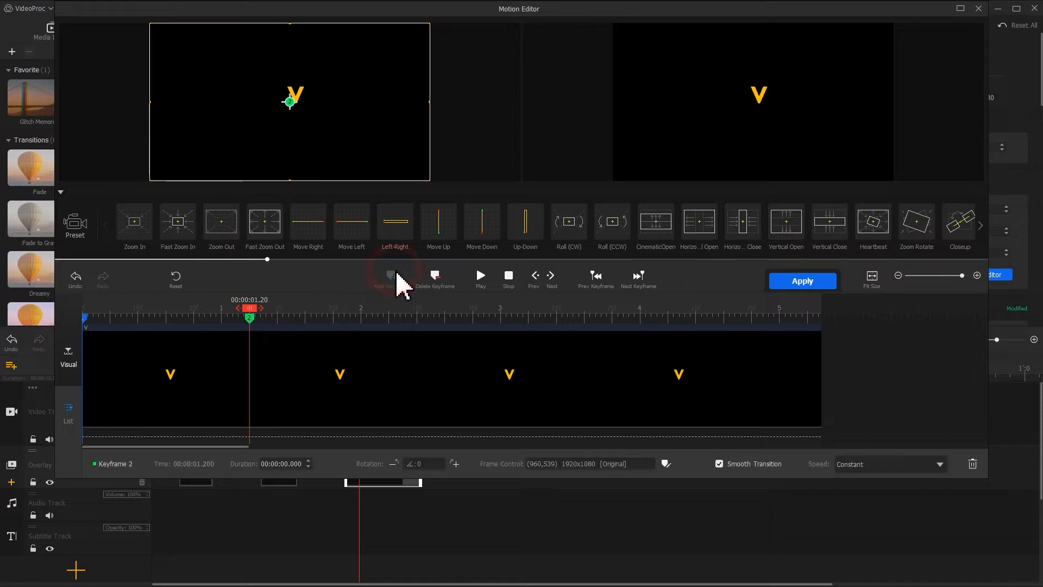
pyautogui.moveTo(264, 118); pyautogui.dragTo(332, 125)
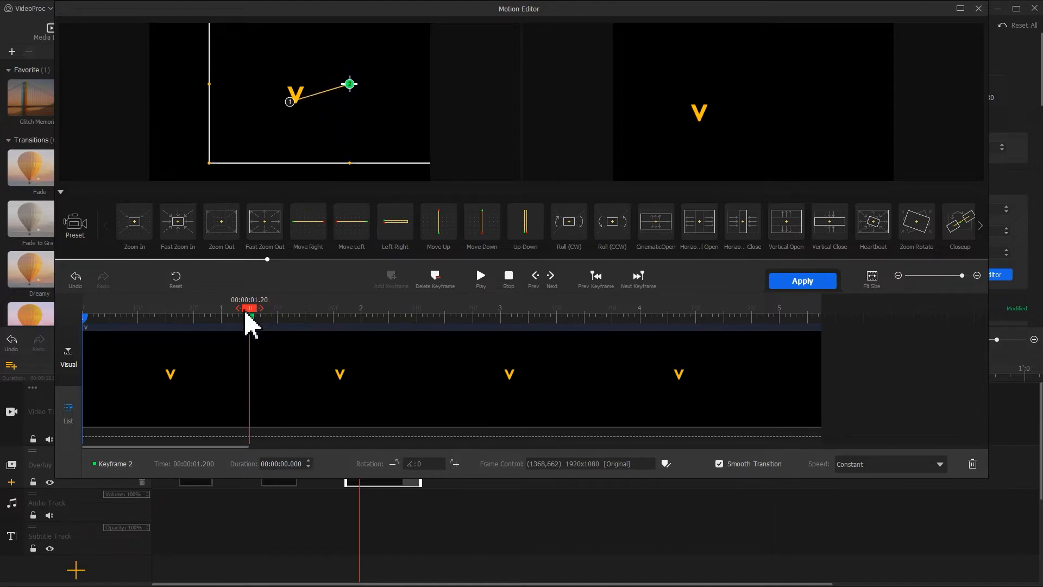
# - Add a third keyframe at the end of the overlay V clip, 5.30 s, and apply the motion
pyautogui.moveTo(250, 321); pyautogui.dragTo(826, 319)
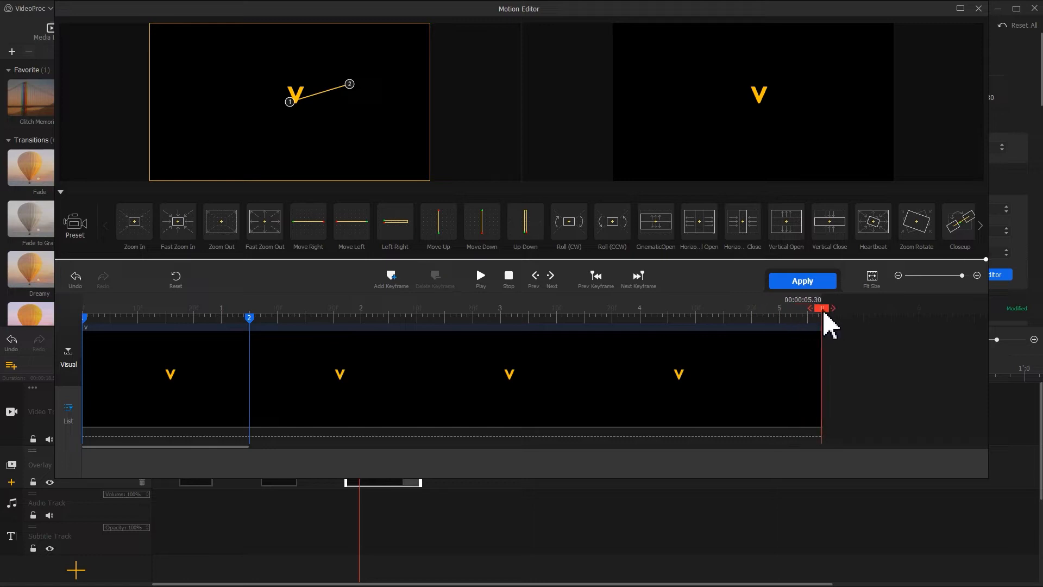
pyautogui.click(392, 276)
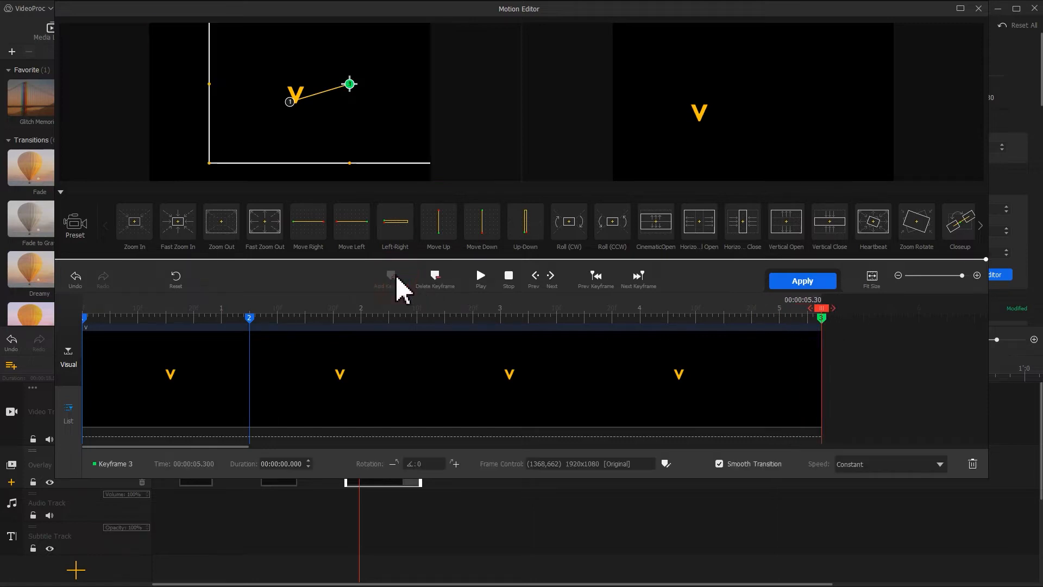
pyautogui.click(803, 281)
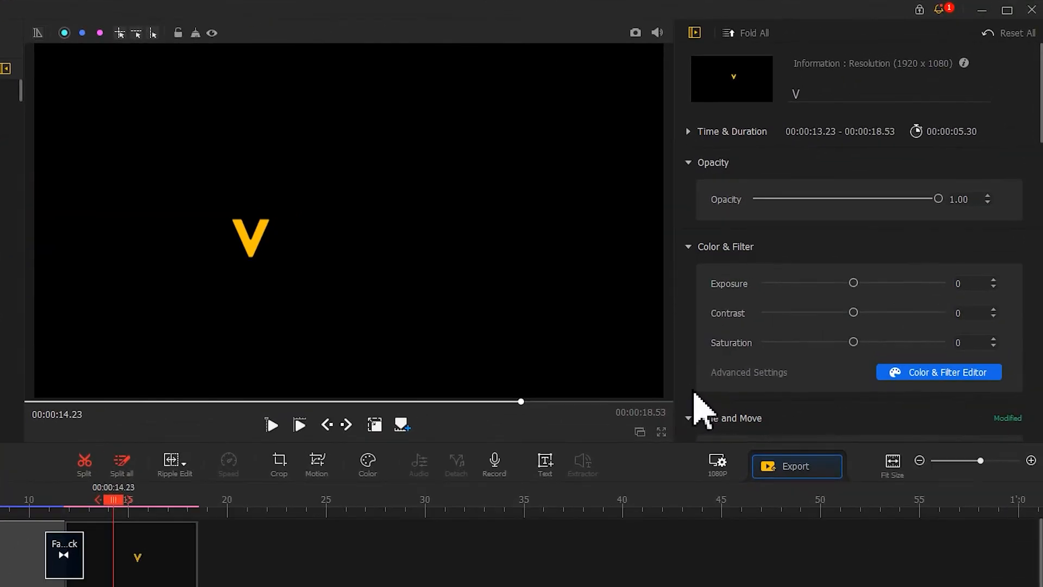
# - Set the overlay V clip's compositing blend mode to Screen and play back the result
pyautogui.moveTo(1037, 113); pyautogui.dragTo(1025, 440)
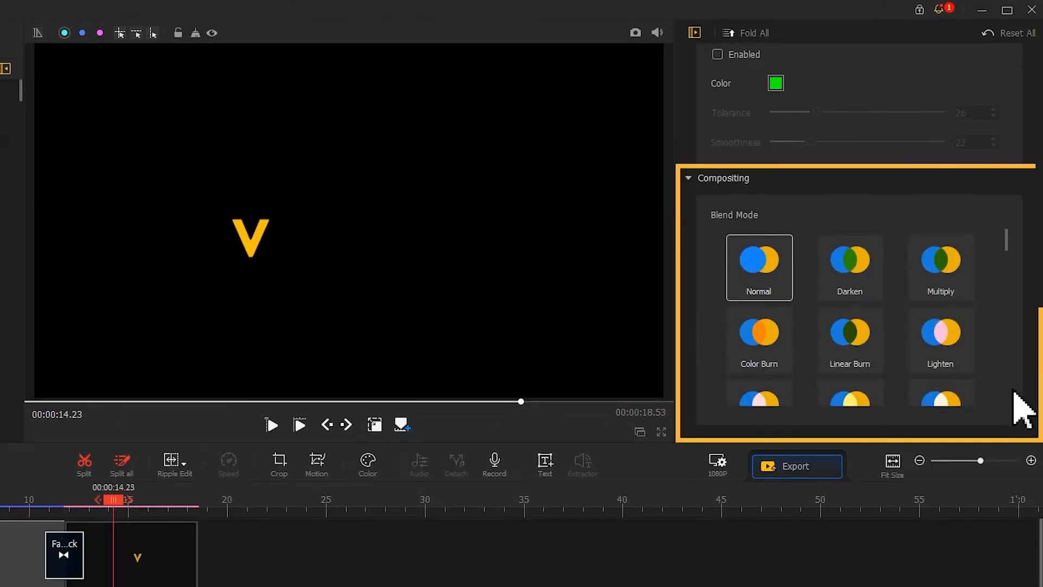
pyautogui.moveTo(1006, 239); pyautogui.dragTo(1005, 289)
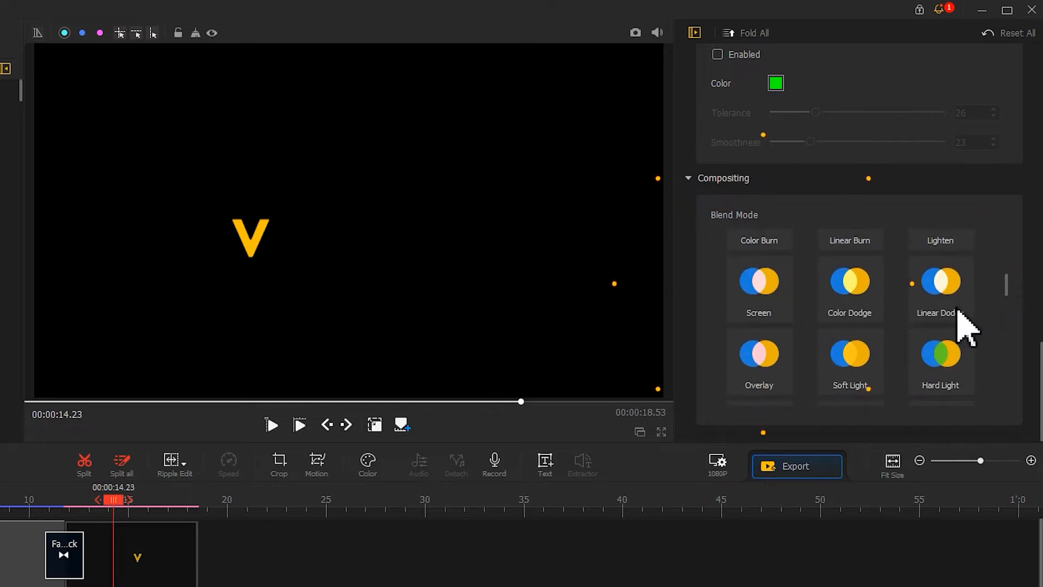
pyautogui.click(775, 301)
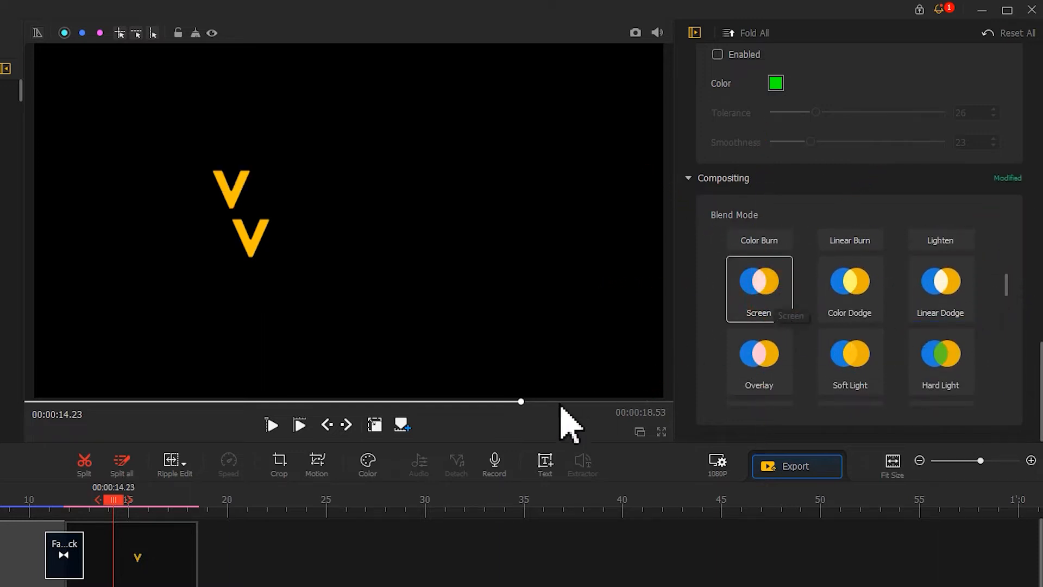
pyautogui.click(42, 499)
pyautogui.press('space')
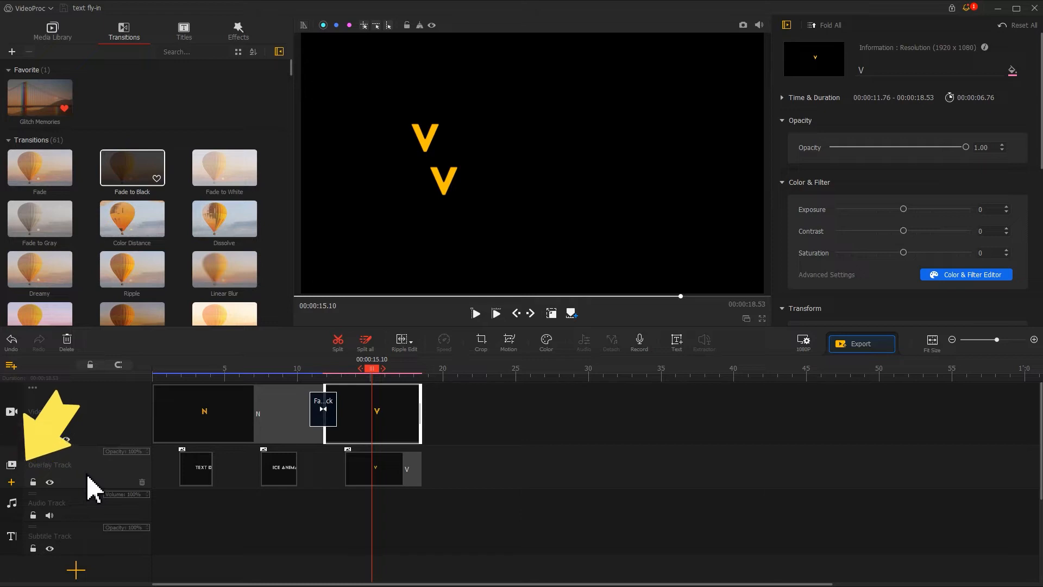
# - Add two more overlay tracks to the timeline
pyautogui.click(11, 482)
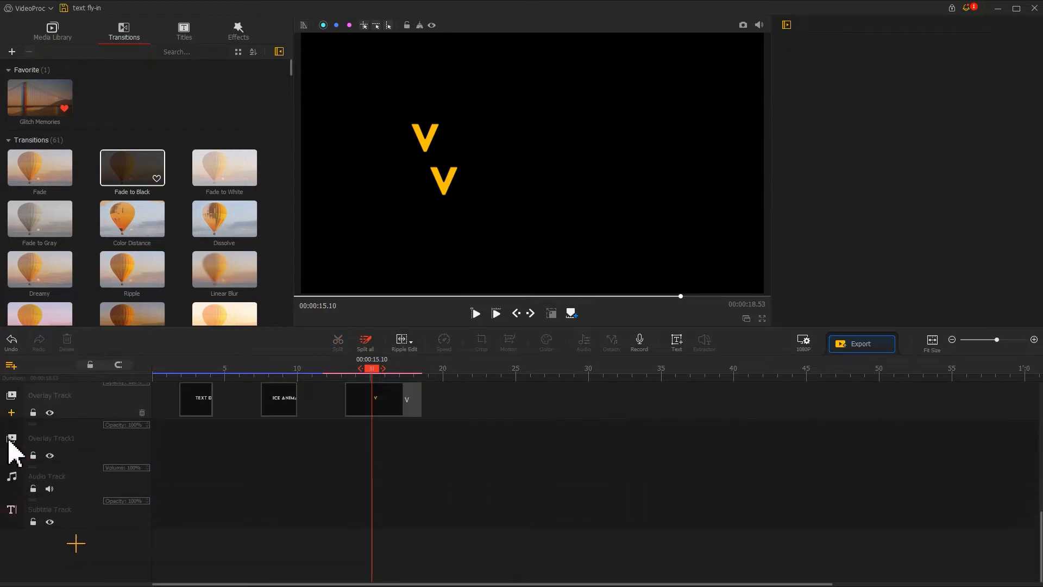
pyautogui.click(12, 415)
pyautogui.scroll(3, 146, 451)
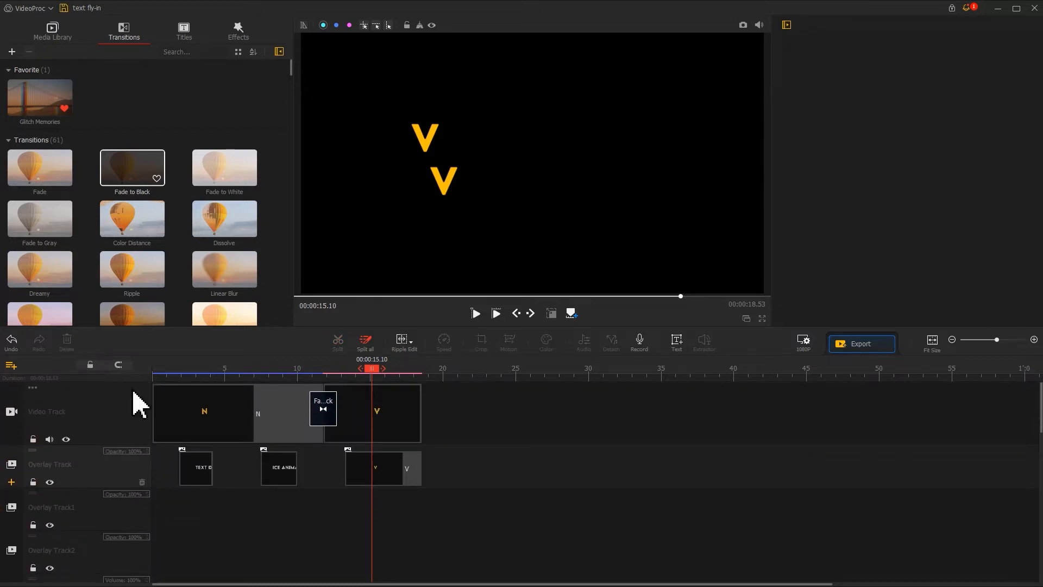
# - Place the IDEOPROC picture on Overlay Track1, starting shortly after the overlay V clip and ending with it, and set its blend mode to Screen
pyautogui.click(65, 32)
pyautogui.doubleClick(144, 179)
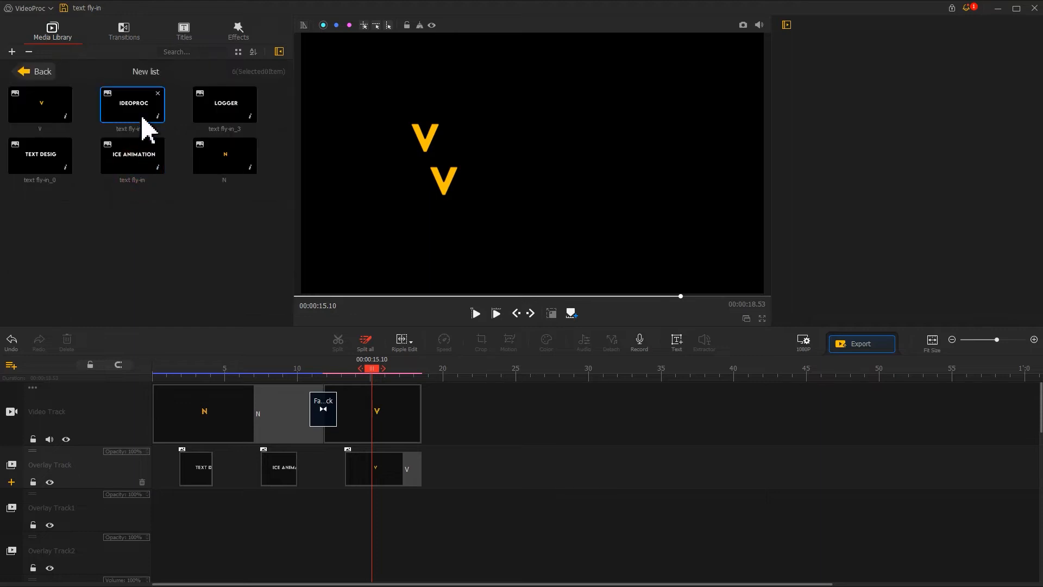
pyautogui.moveTo(145, 121); pyautogui.dragTo(421, 507)
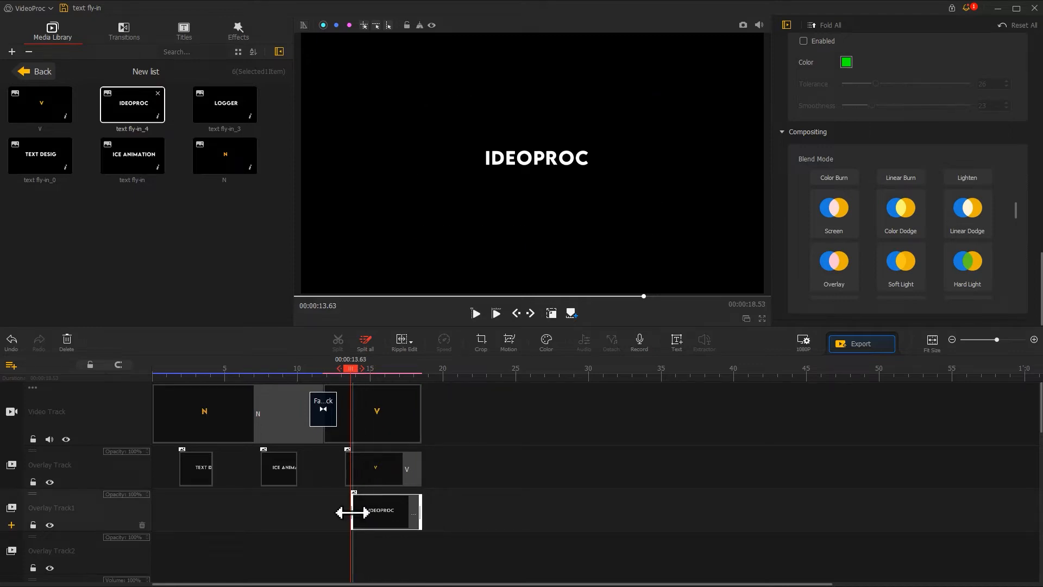
pyautogui.moveTo(352, 512); pyautogui.dragTo(363, 513)
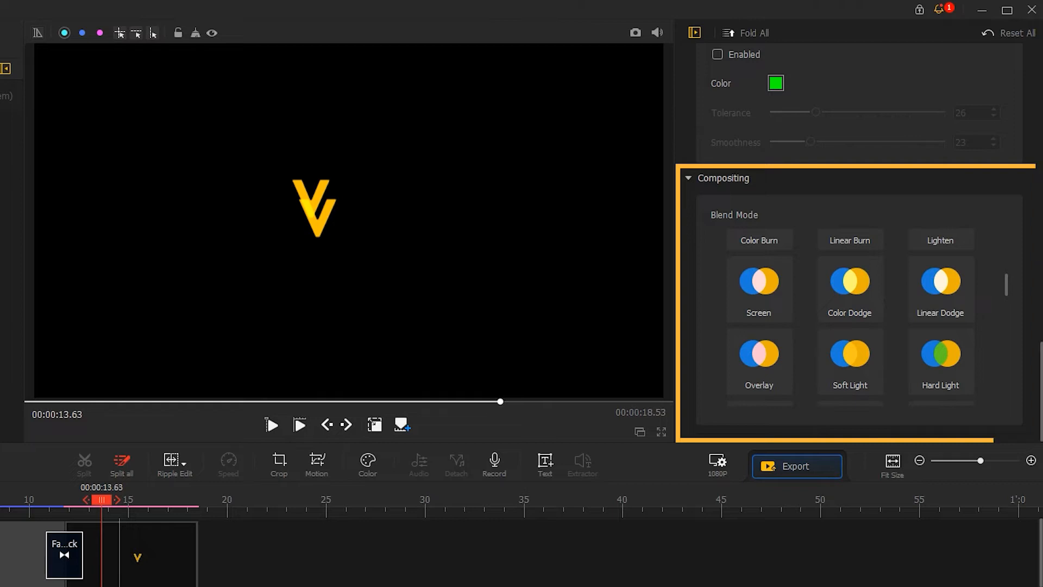
pyautogui.click(738, 310)
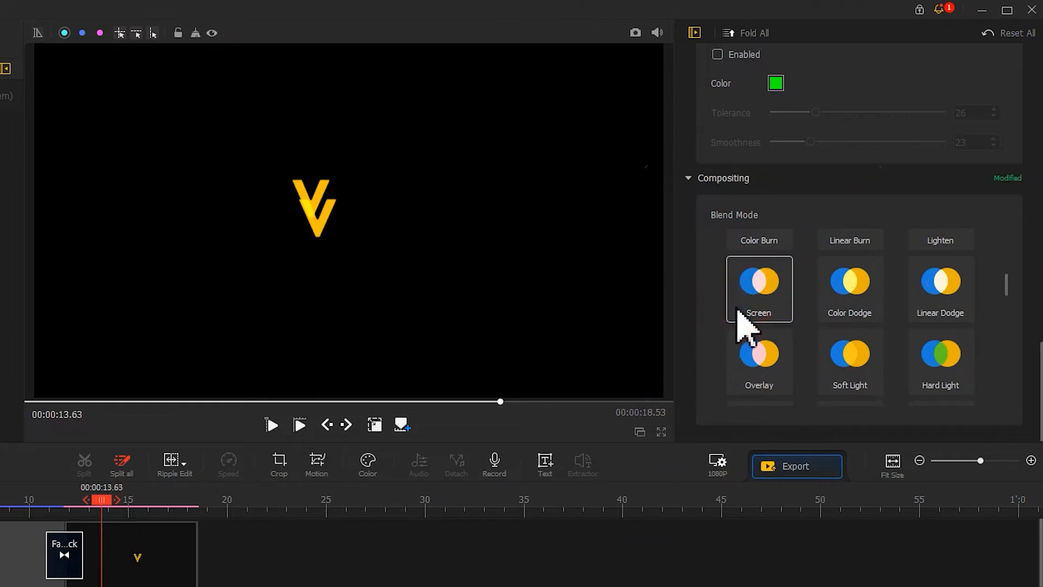
# - Set the IDEOPROC clip's scale to 1.00 and its position to X 0.504, Y 0.557 to line up with the upper V
pyautogui.click(129, 502)
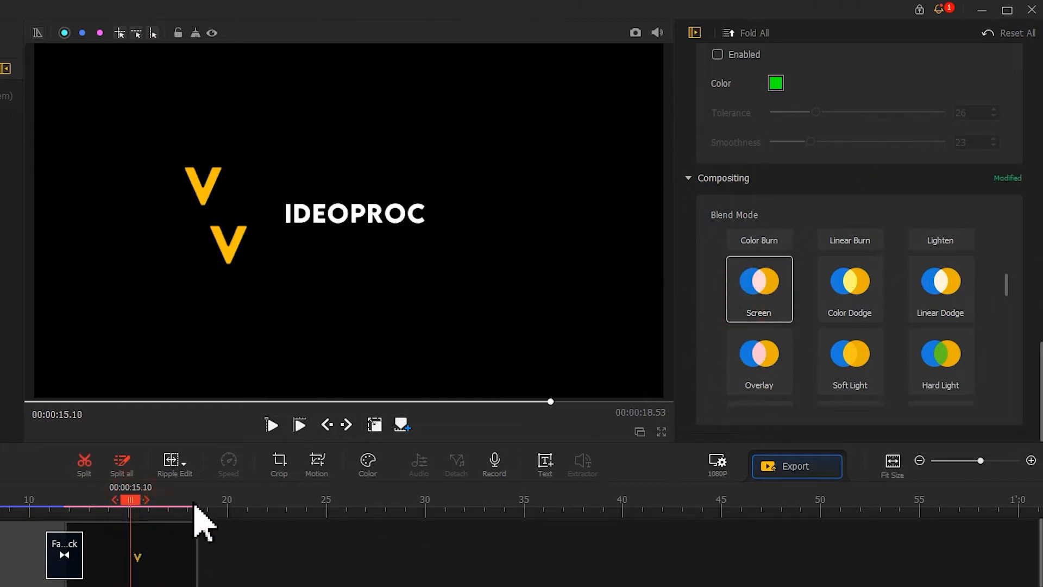
pyautogui.moveTo(1038, 381); pyautogui.dragTo(1021, 239)
pyautogui.click(1009, 213)
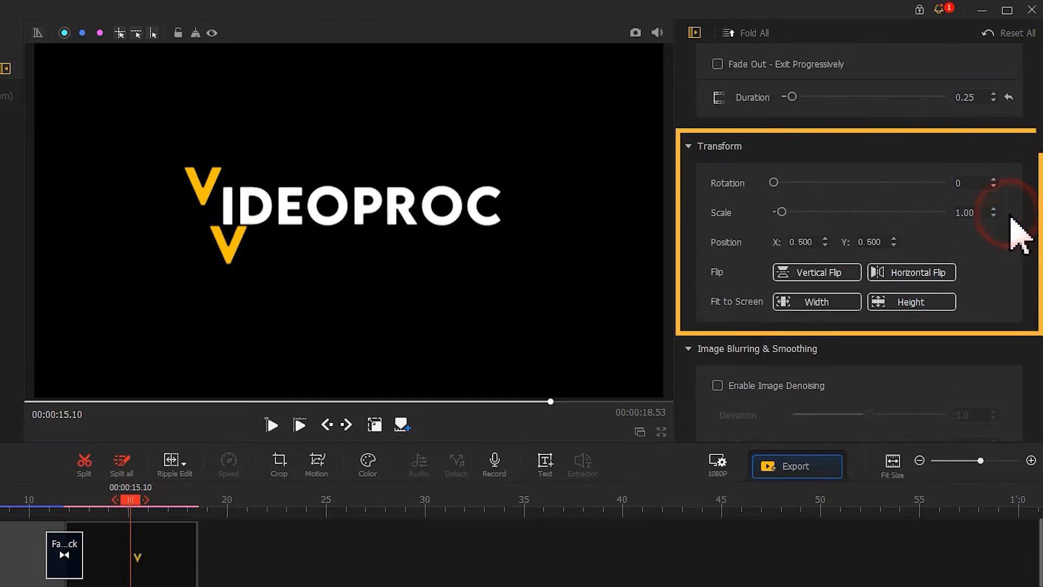
pyautogui.write('52')
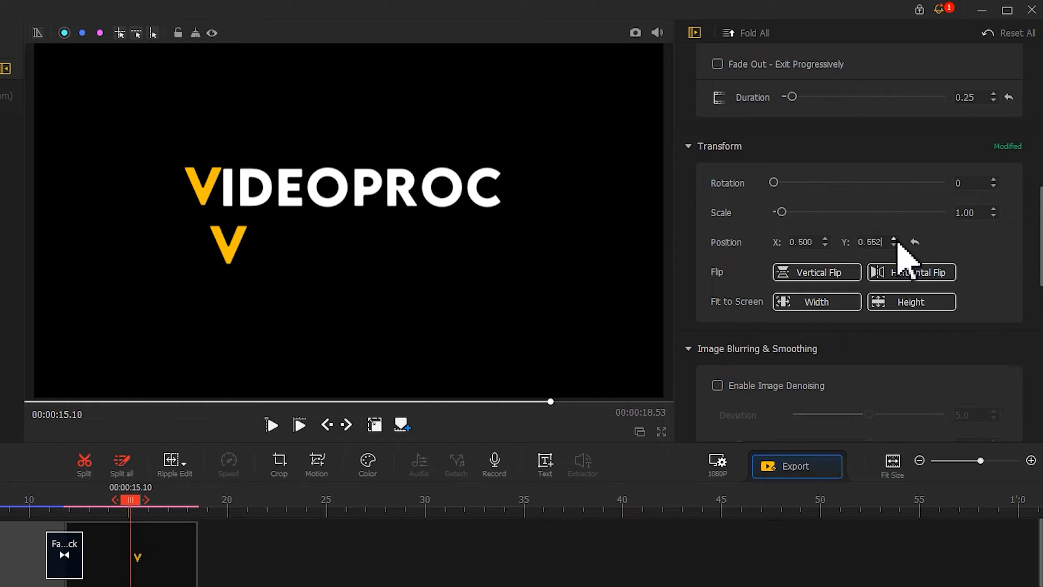
pyautogui.click(825, 239)
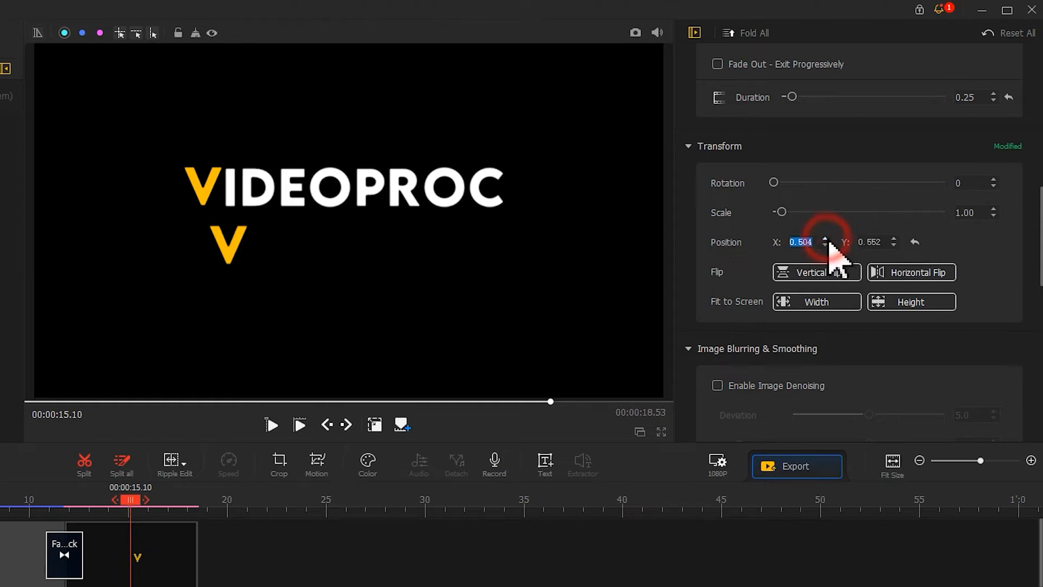
pyautogui.click(161, 503)
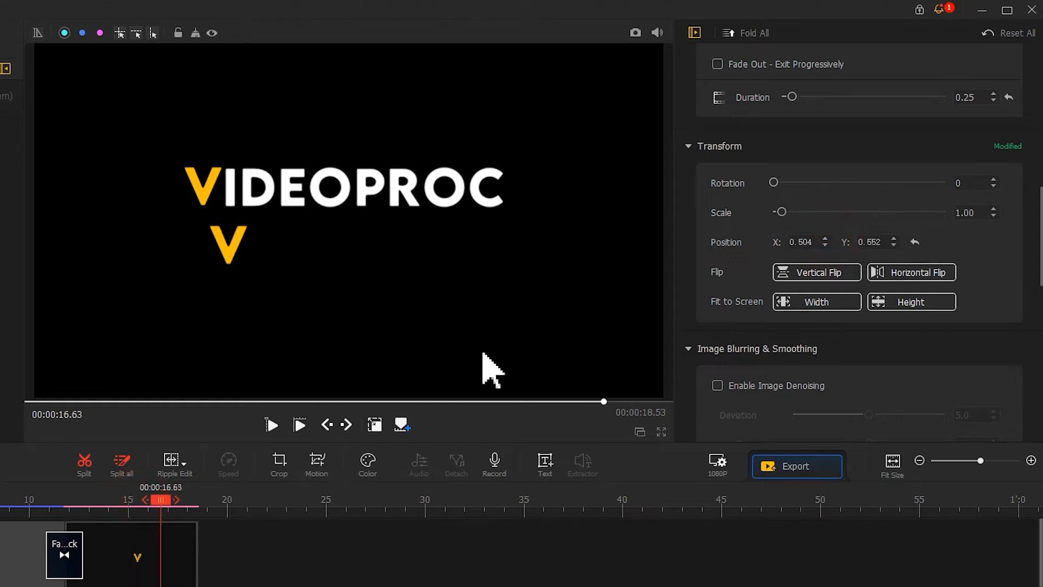
pyautogui.click(894, 239)
pyautogui.click(894, 240)
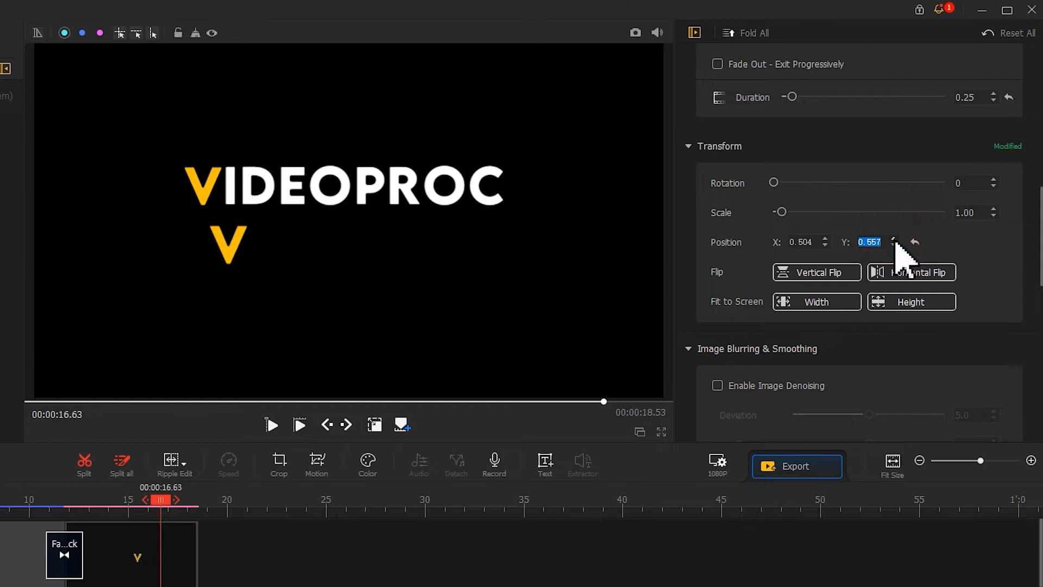
# - Enable a progressive fade-in of 1.57 s on the IDEOPROC clip and play back the result
pyautogui.moveTo(1038, 245); pyautogui.dragTo(1038, 198)
pyautogui.click(745, 124)
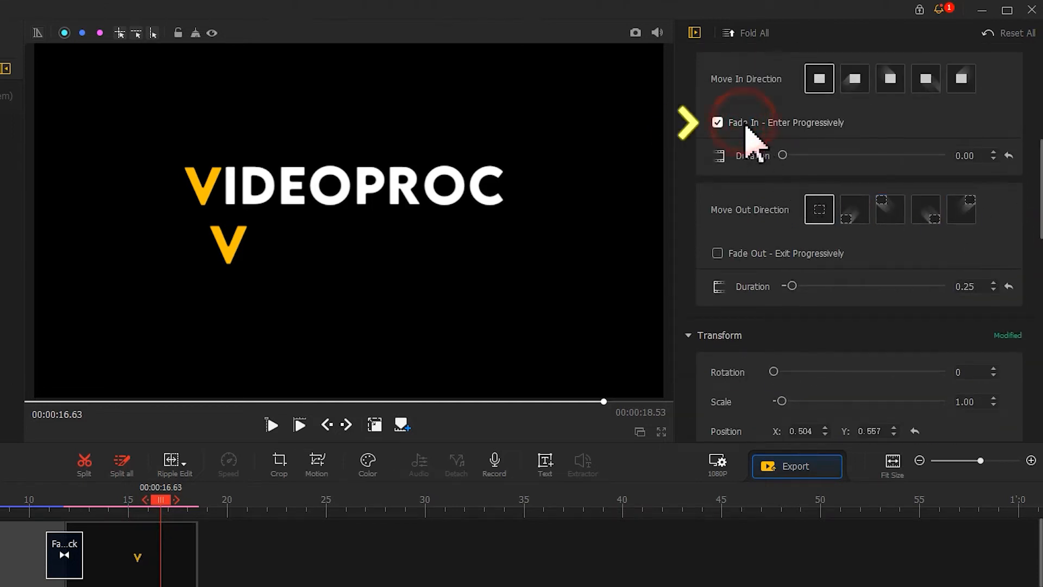
pyautogui.moveTo(812, 156); pyautogui.dragTo(855, 157)
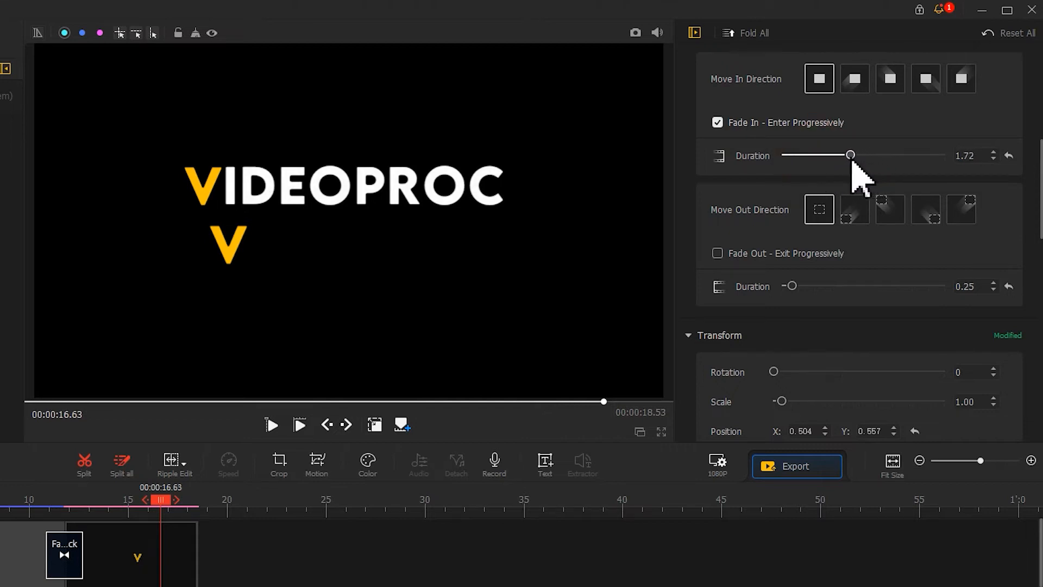
pyautogui.click(846, 161)
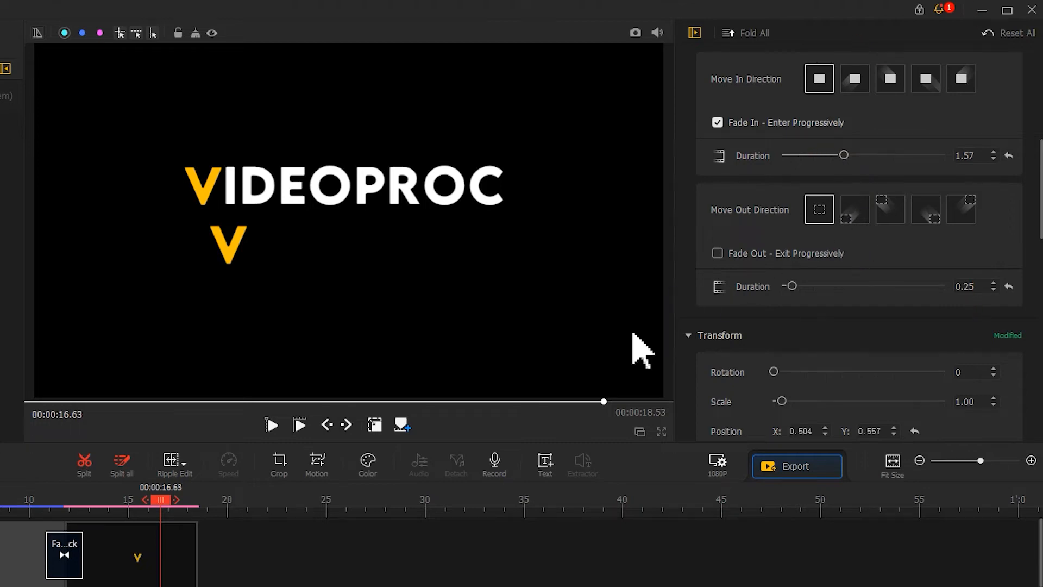
pyautogui.click(236, 401)
pyautogui.press('space')
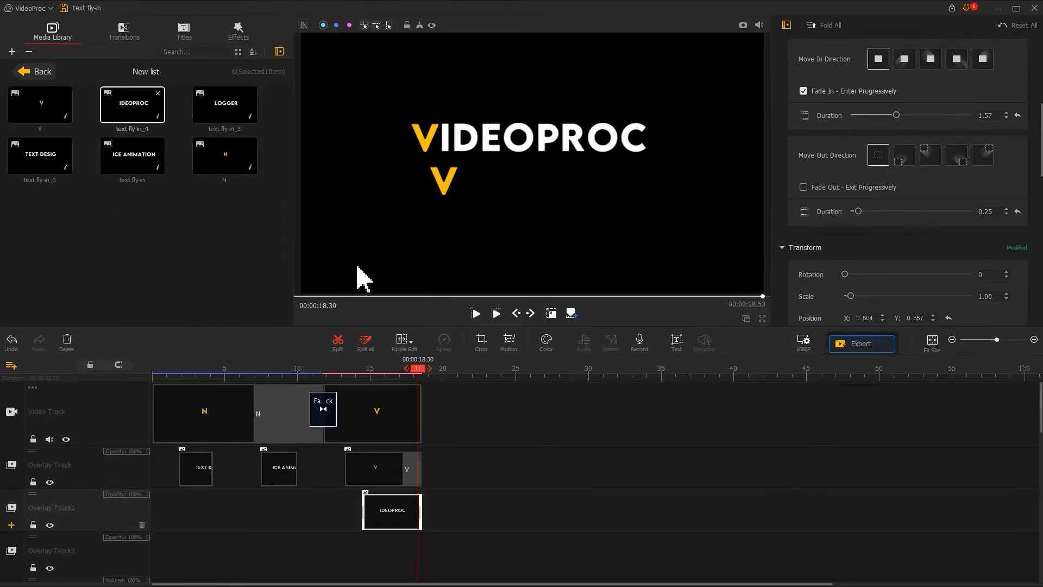
# - Place the LOGGER picture on Overlay Track2, aligned with the IDEOPROC clip, and set its blend mode to Screen
pyautogui.click(87, 129)
pyautogui.moveTo(231, 128); pyautogui.dragTo(363, 553)
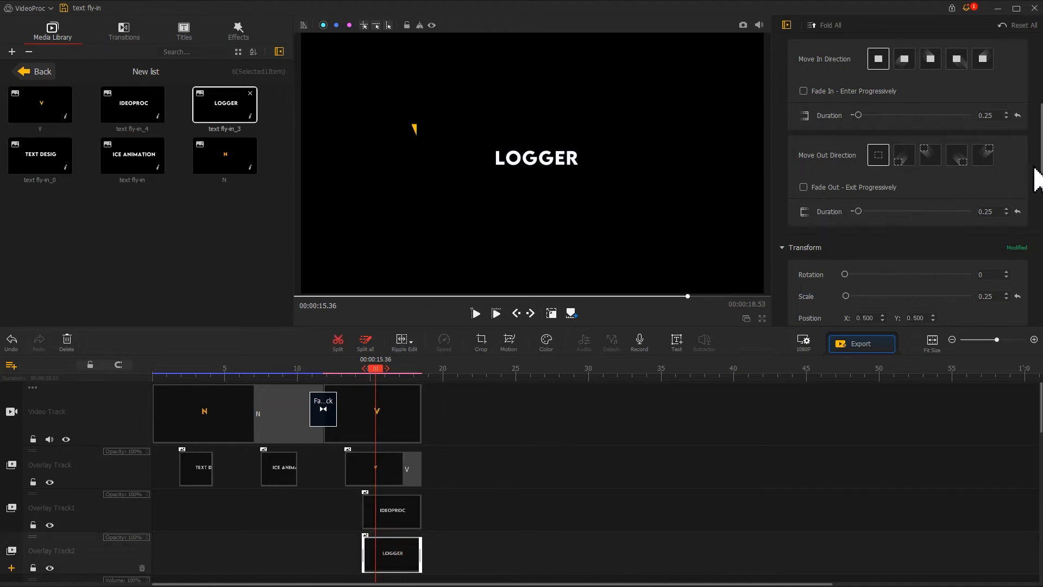
pyautogui.moveTo(1035, 169); pyautogui.dragTo(1004, 338)
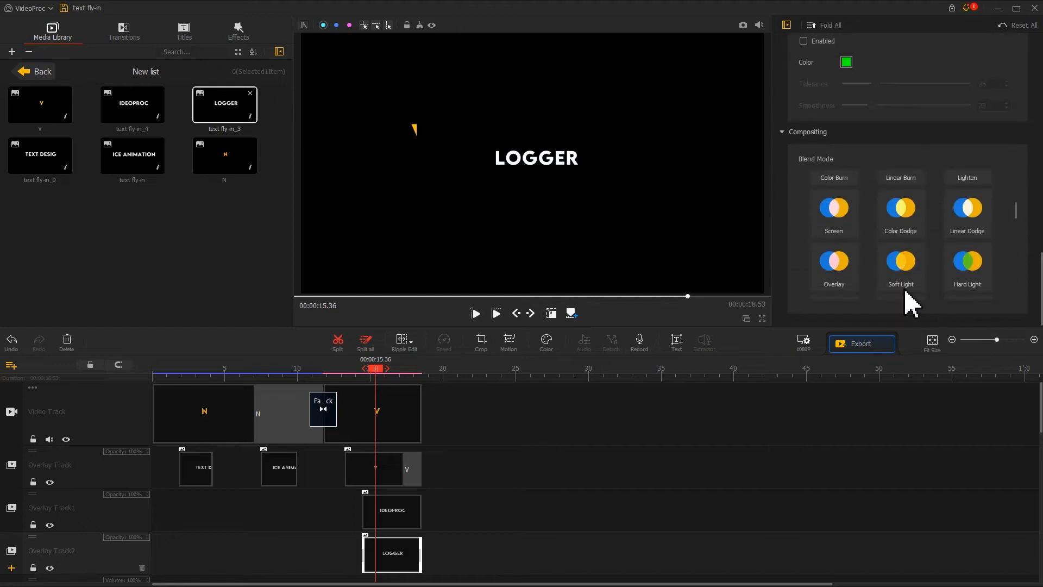
pyautogui.click(842, 215)
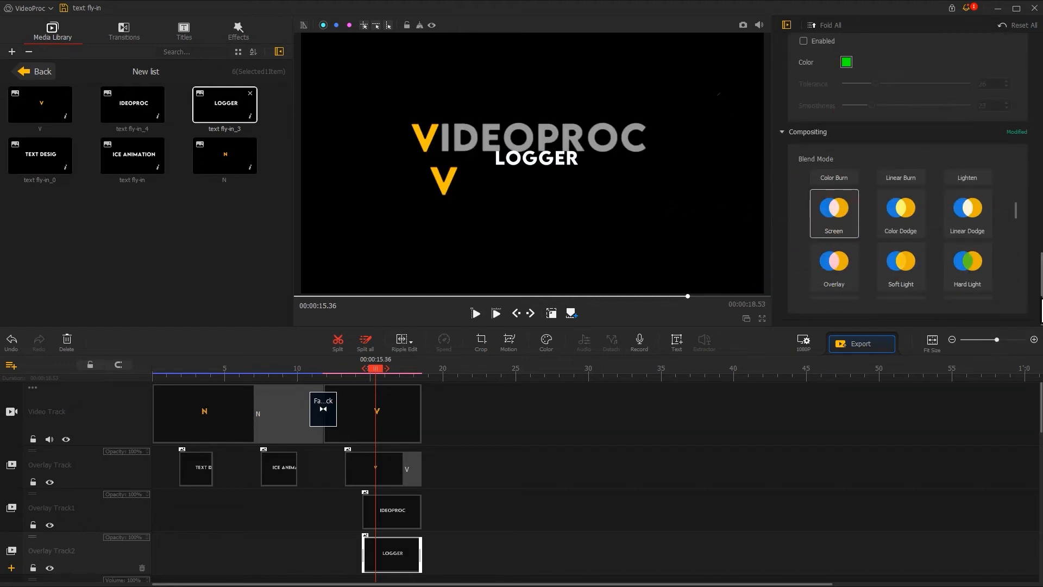
# - Fit the LOGGER clip to the screen height and position it at X 0.503, Y 0.392 beside the lower V
pyautogui.moveTo(1040, 296); pyautogui.dragTo(1040, 185)
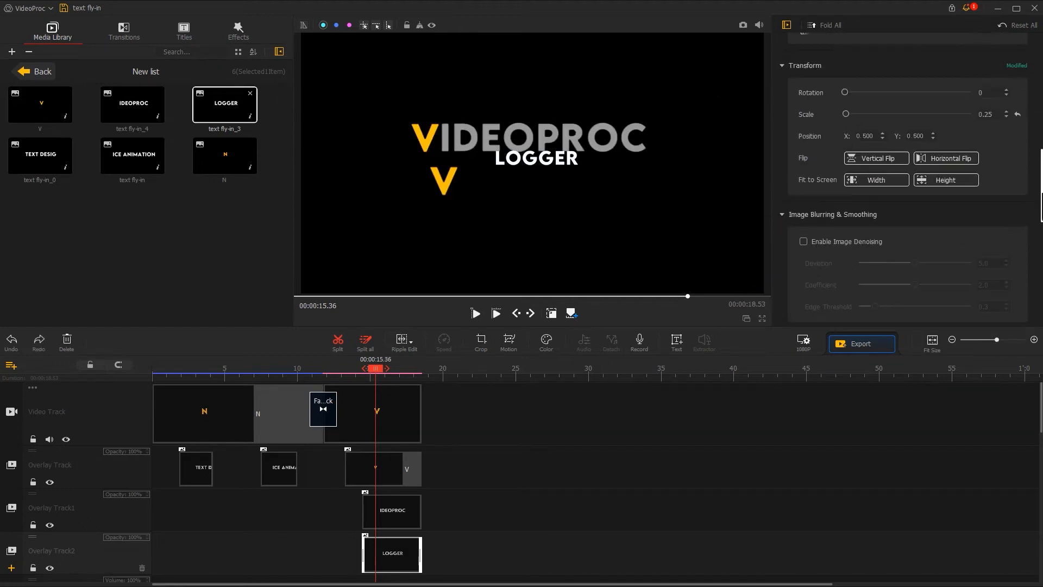
pyautogui.click(948, 180)
pyautogui.moveTo(554, 163); pyautogui.dragTo(558, 191)
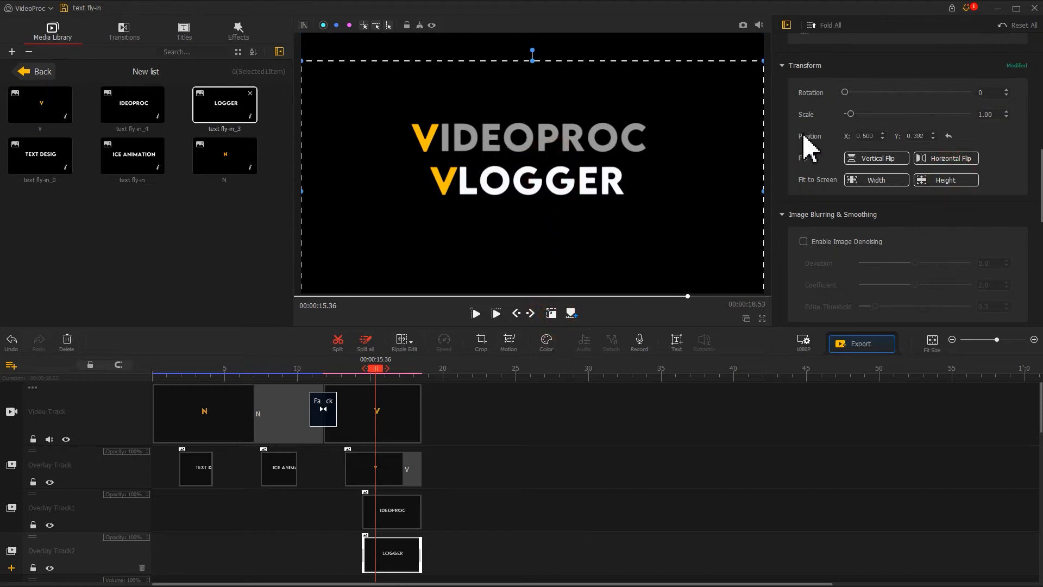
pyautogui.click(882, 133)
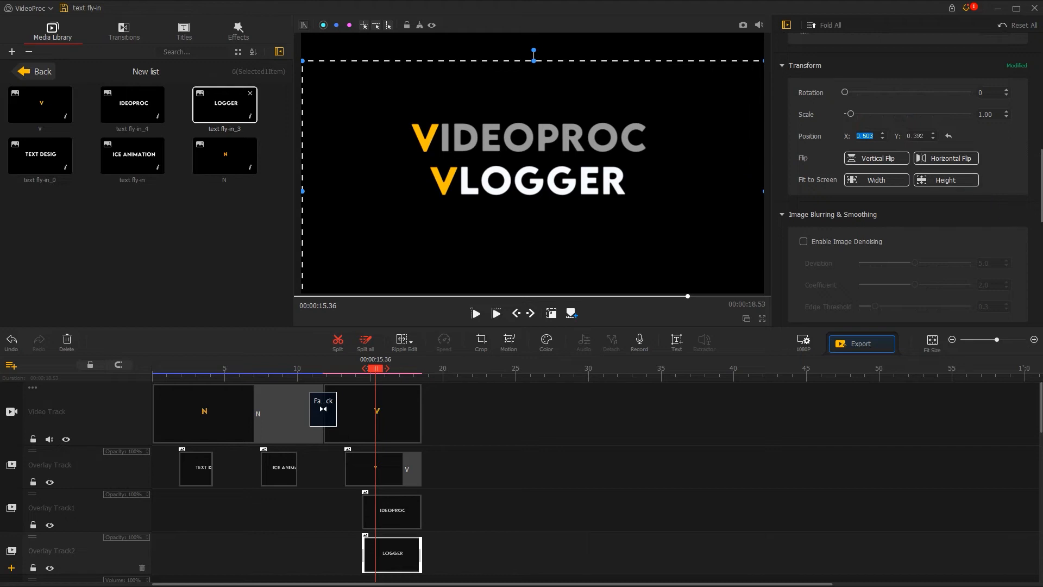
# - Enable a progressive fade-in of 1.57 s on the LOGGER clip and play back from about 10.86 s
pyautogui.moveTo(1038, 197); pyautogui.dragTo(1039, 150)
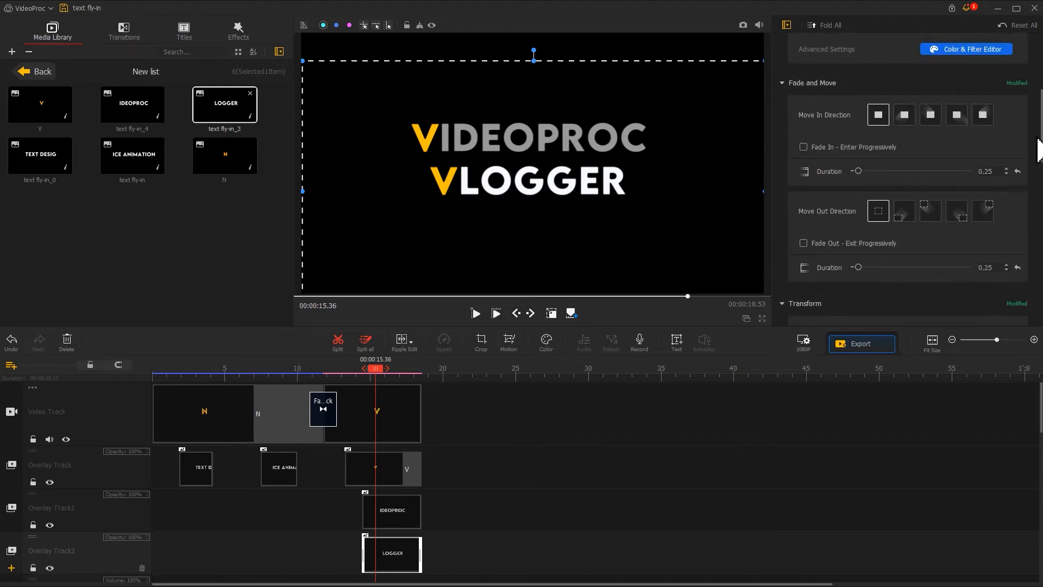
pyautogui.click(841, 148)
pyautogui.write('1.5')
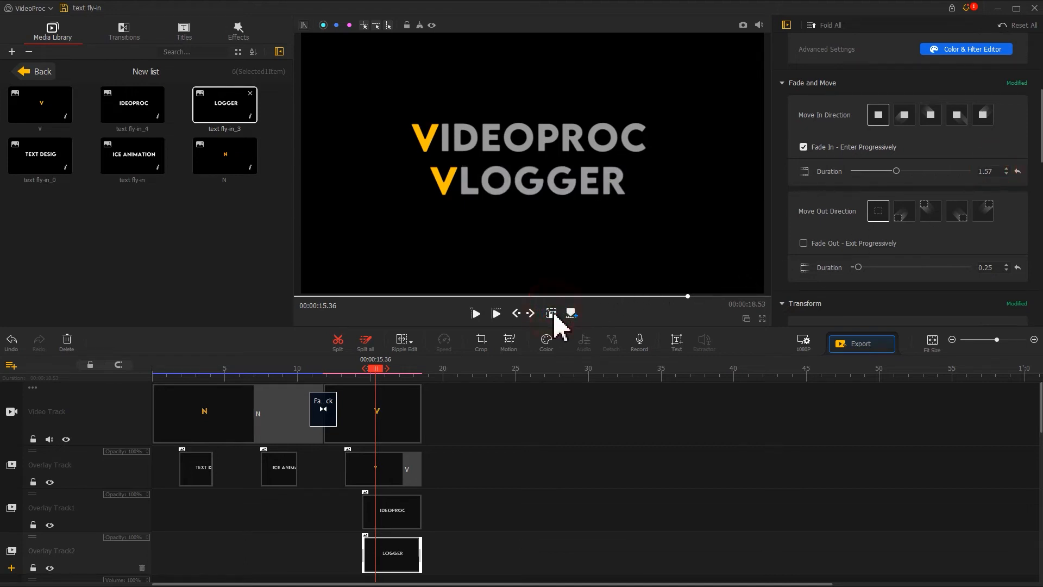
pyautogui.click(320, 372)
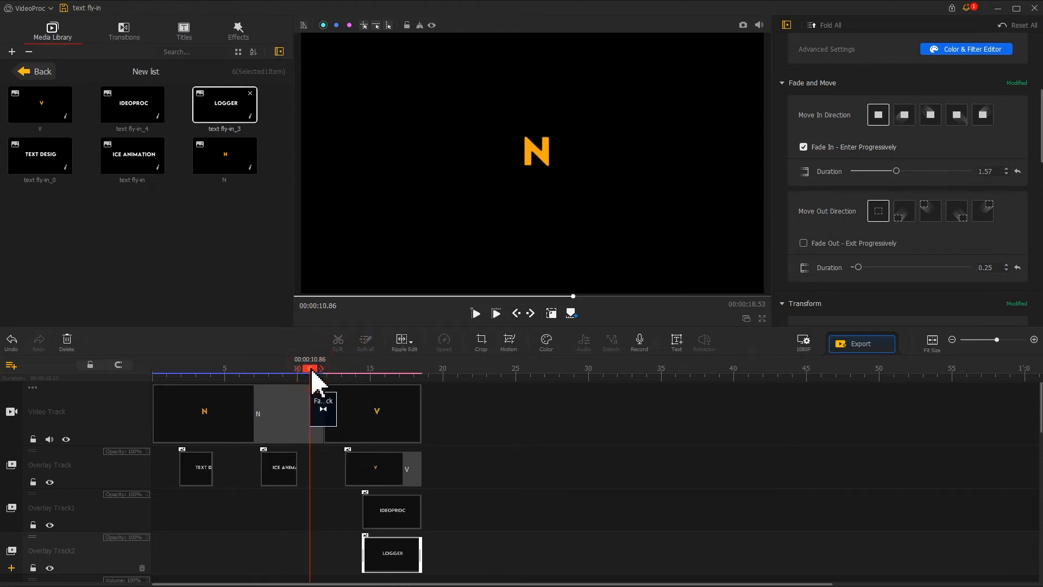
pyautogui.press('space')
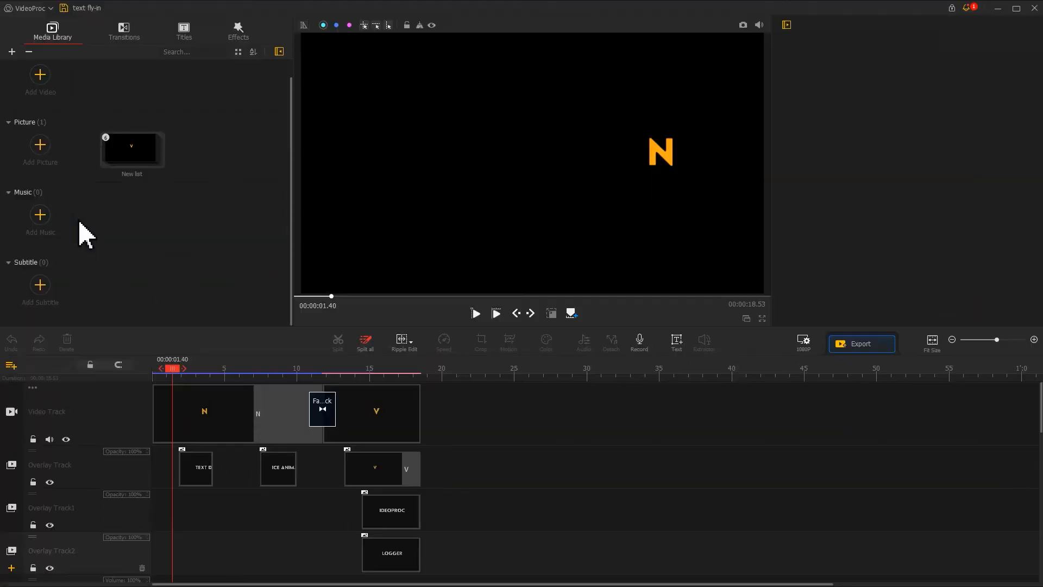
# - Import all seven audio files from New folder (5) and preview the whoosh2, roll and cutting sounds
pyautogui.click(40, 216)
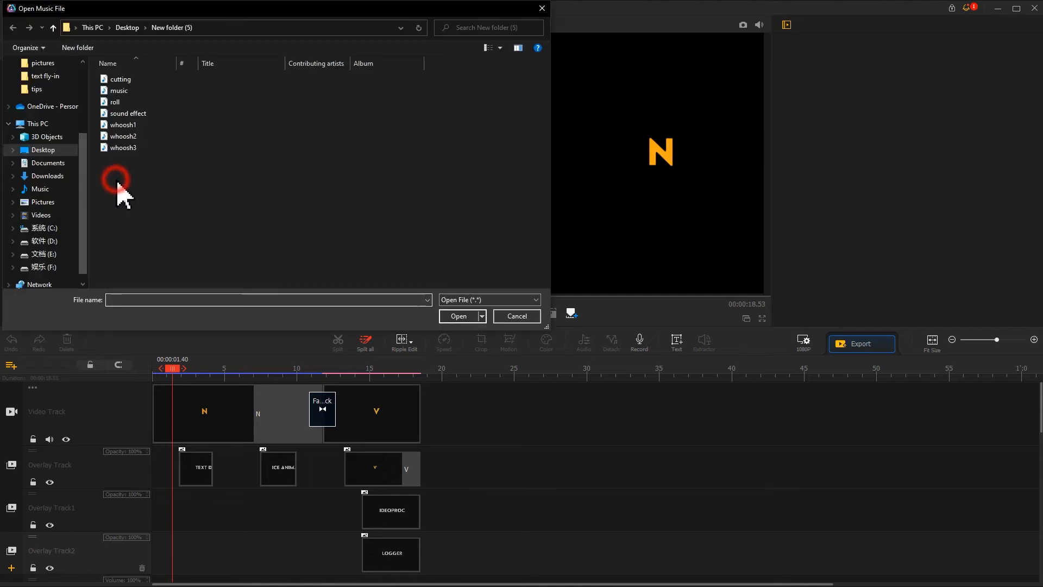
pyautogui.moveTo(116, 179); pyautogui.dragTo(133, 82)
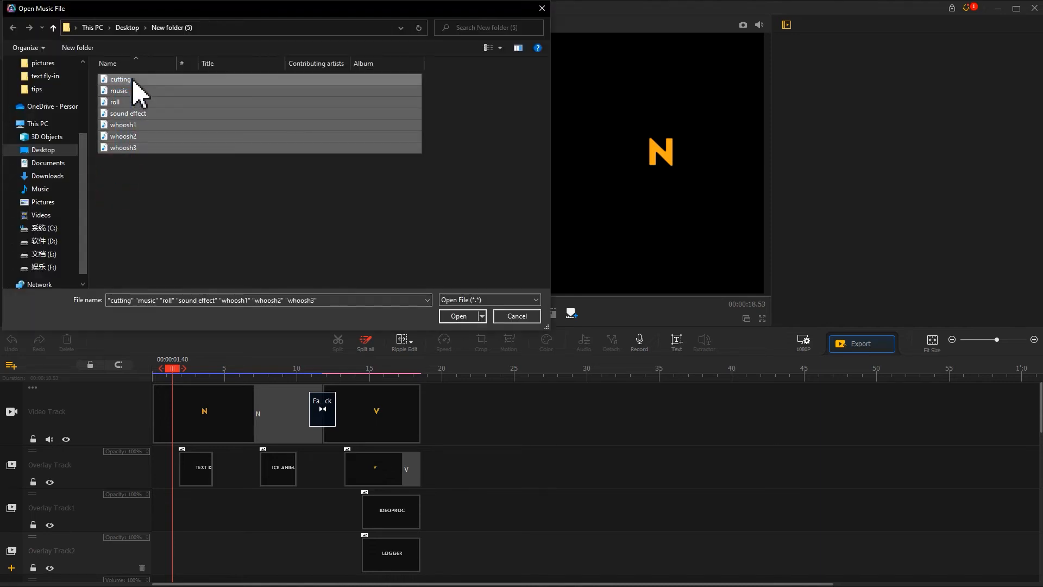
pyautogui.click(458, 317)
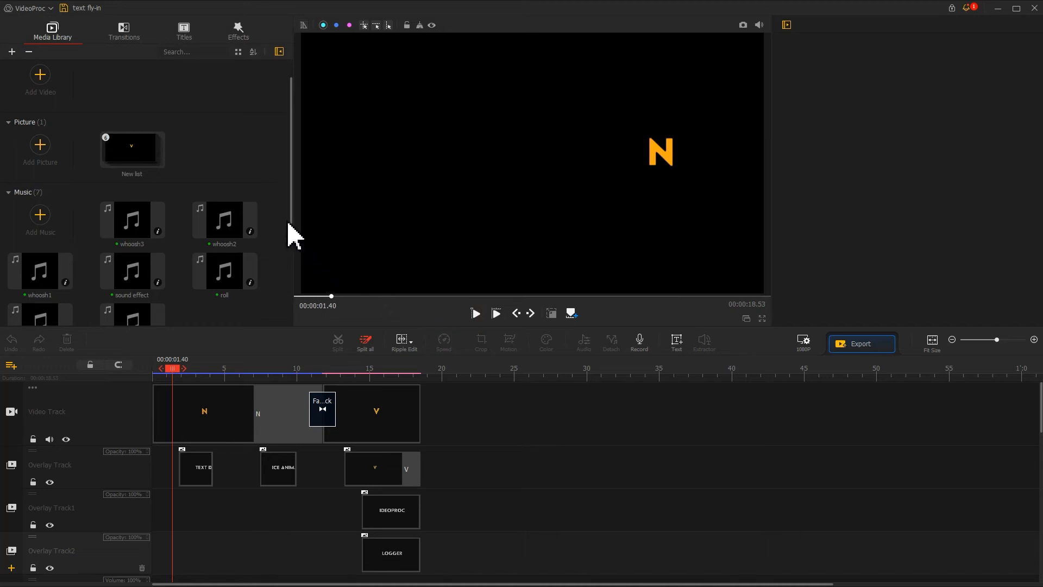
pyautogui.moveTo(292, 216); pyautogui.dragTo(278, 288)
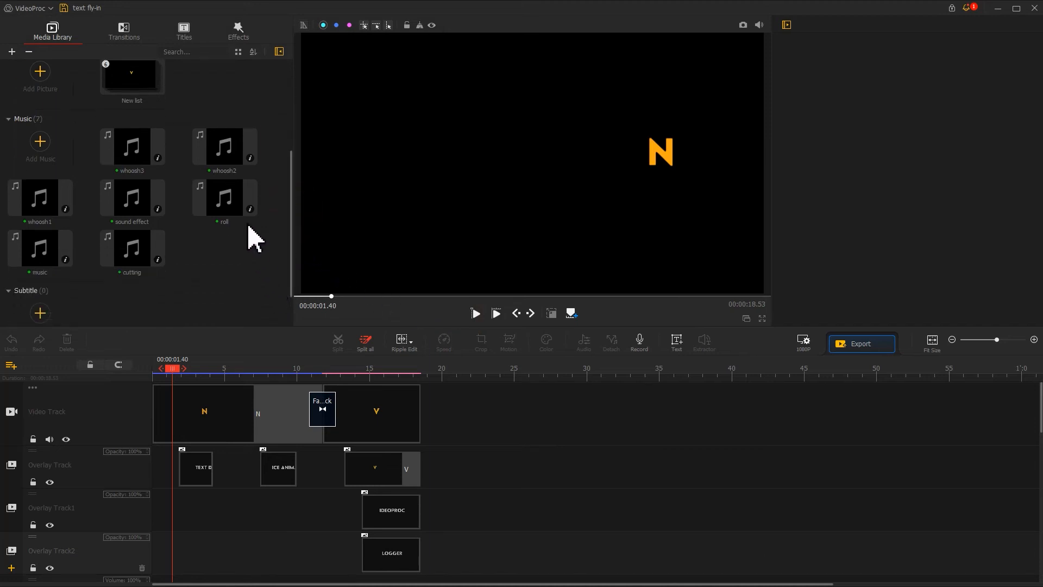
pyautogui.click(226, 152)
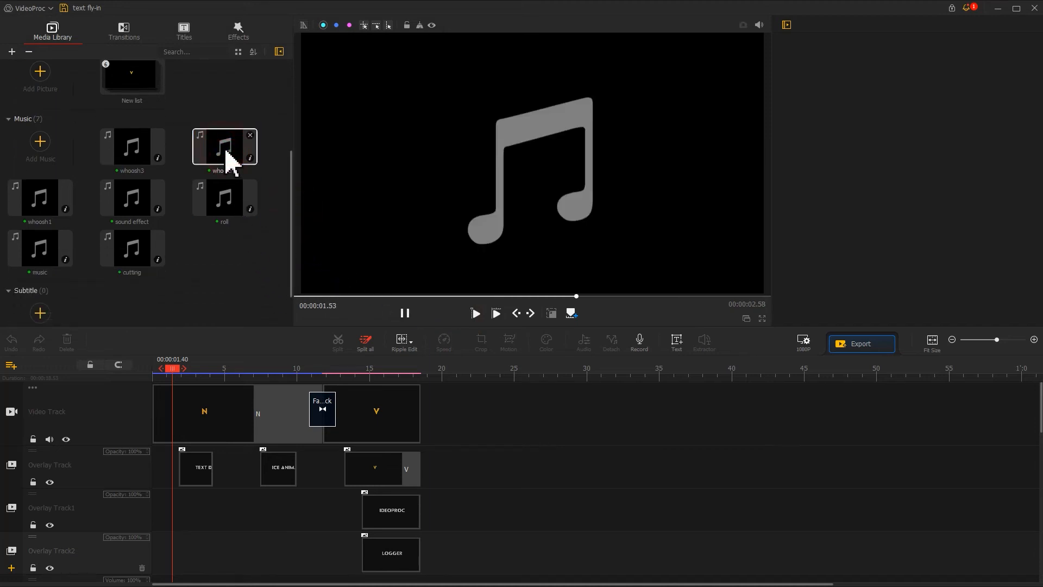
pyautogui.click(228, 214)
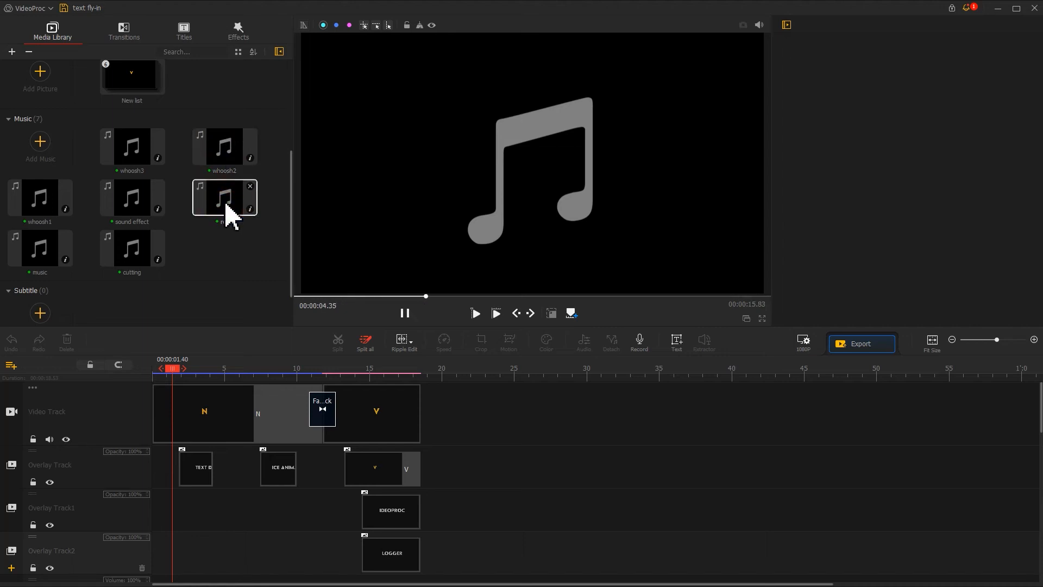
pyautogui.click(125, 252)
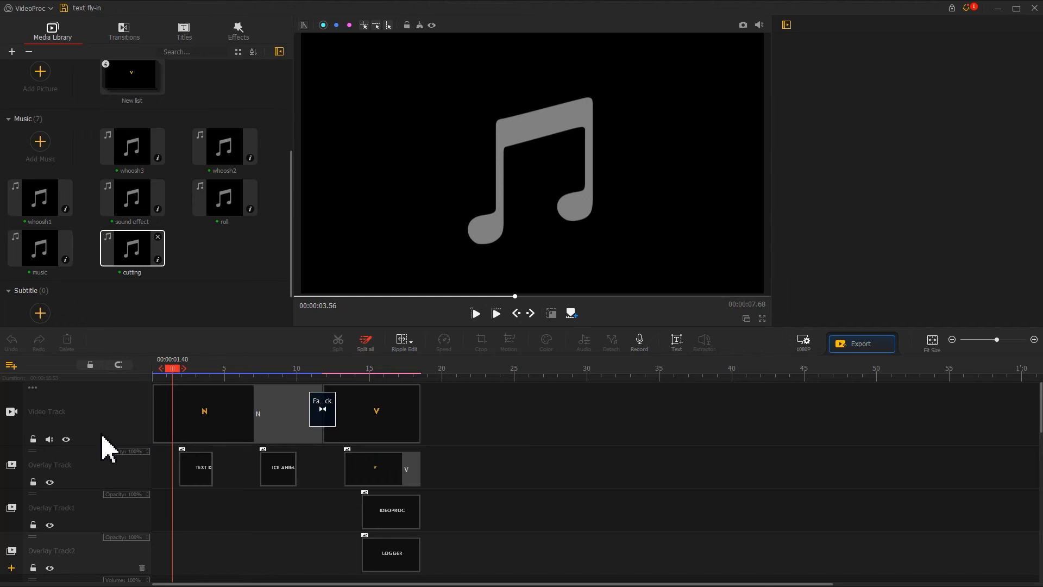
# - Add two more audio tracks below the existing Audio Track in the timeline
pyautogui.scroll(-3, 108, 448)
pyautogui.click(81, 485)
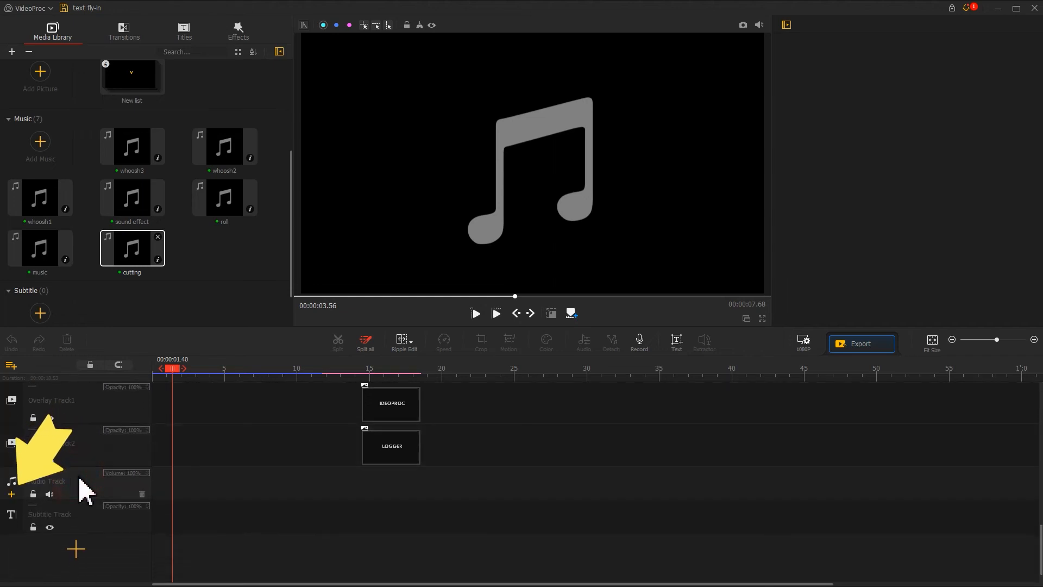
pyautogui.click(11, 494)
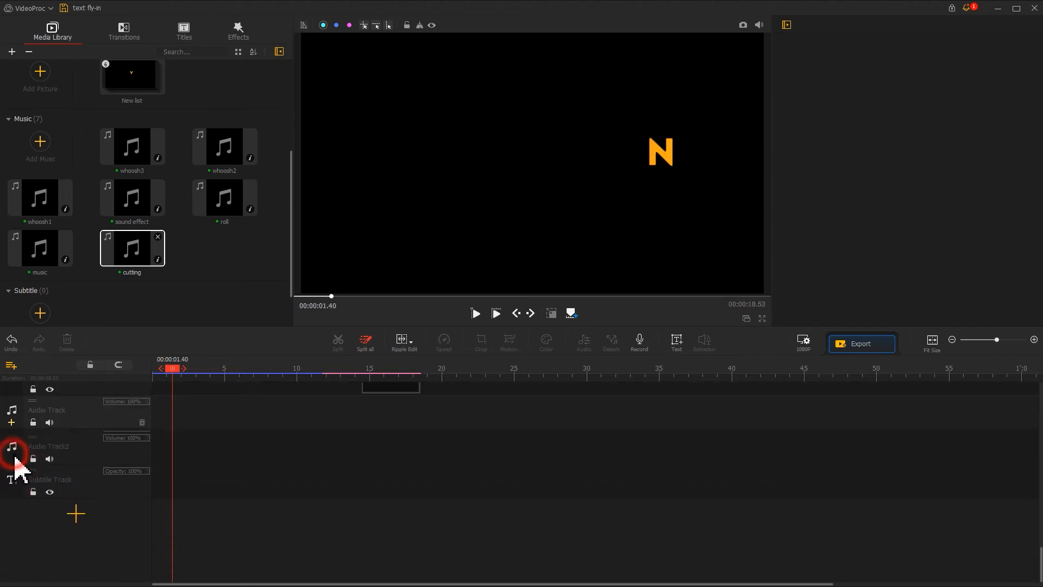
pyautogui.click(13, 458)
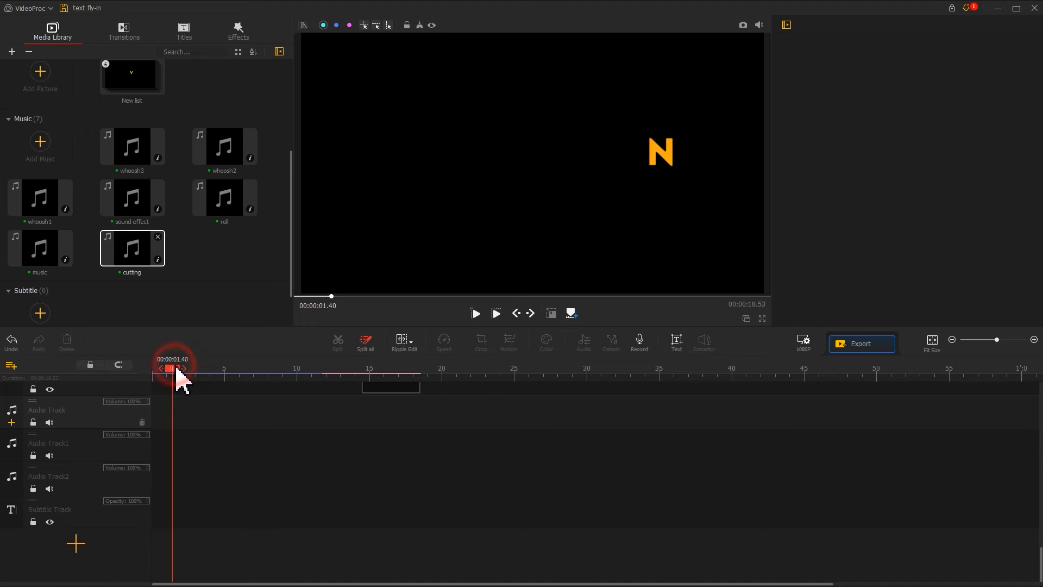
# - Place the whoosh1 sound at the very start of Audio Track1
pyautogui.moveTo(179, 379); pyautogui.dragTo(129, 373)
pyautogui.moveTo(41, 201); pyautogui.dragTo(147, 446)
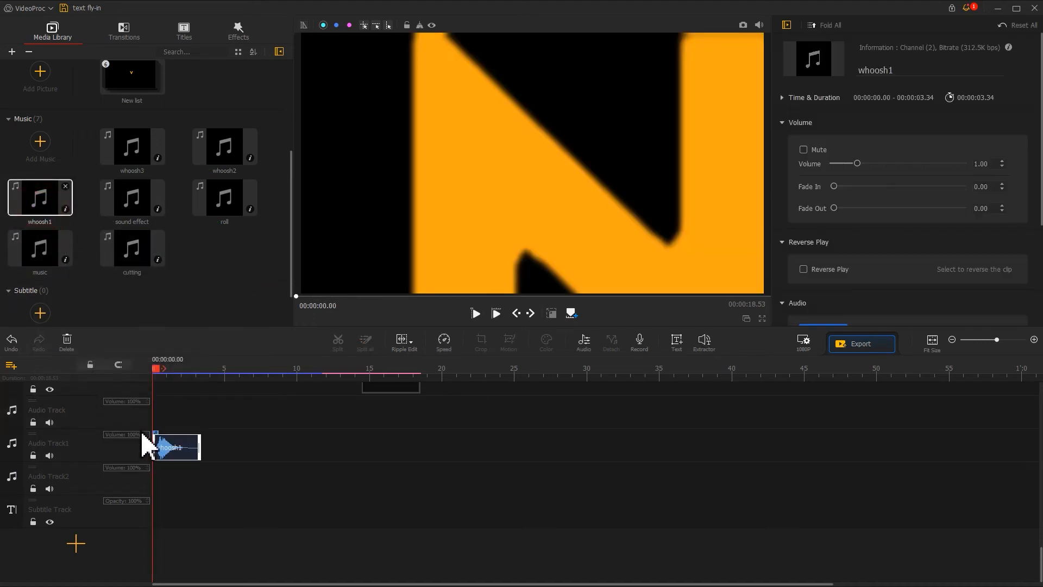
# - Place the whoosh2 sound at about 5.5 s and the whoosh3 sound at 10.00 s on Audio Track1
pyautogui.moveTo(218, 375); pyautogui.dragTo(242, 383)
pyautogui.moveTo(225, 147); pyautogui.dragTo(253, 451)
pyautogui.click(299, 372)
pyautogui.moveTo(132, 147); pyautogui.dragTo(313, 455)
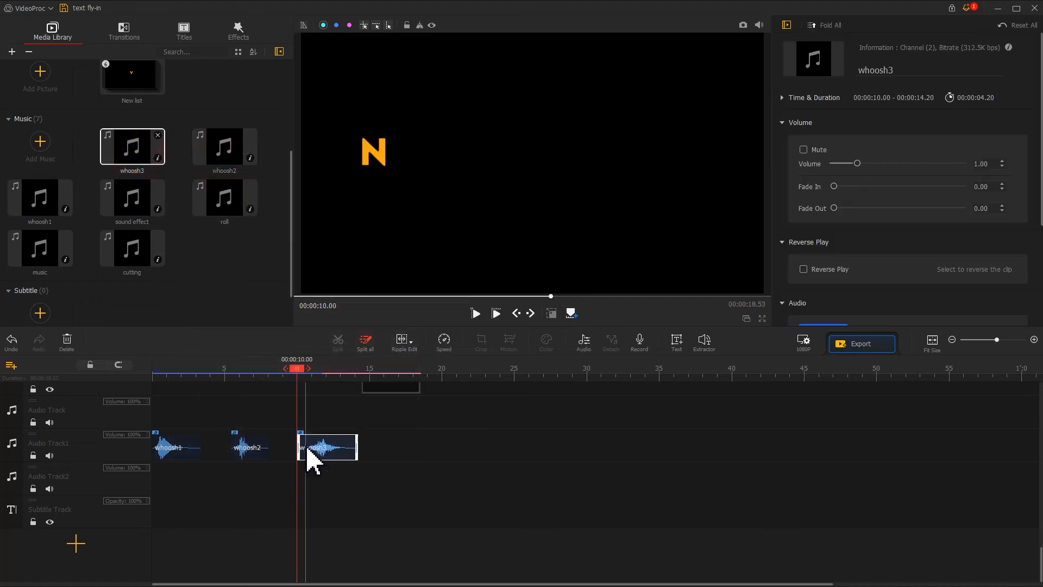
# - Add the roll sound at 2.06 s and the cutting sound at 12.96 s on Audio Track2, trimming the cutting clip to 1.46 s
pyautogui.click(181, 371)
pyautogui.moveTo(181, 381); pyautogui.dragTo(184, 376)
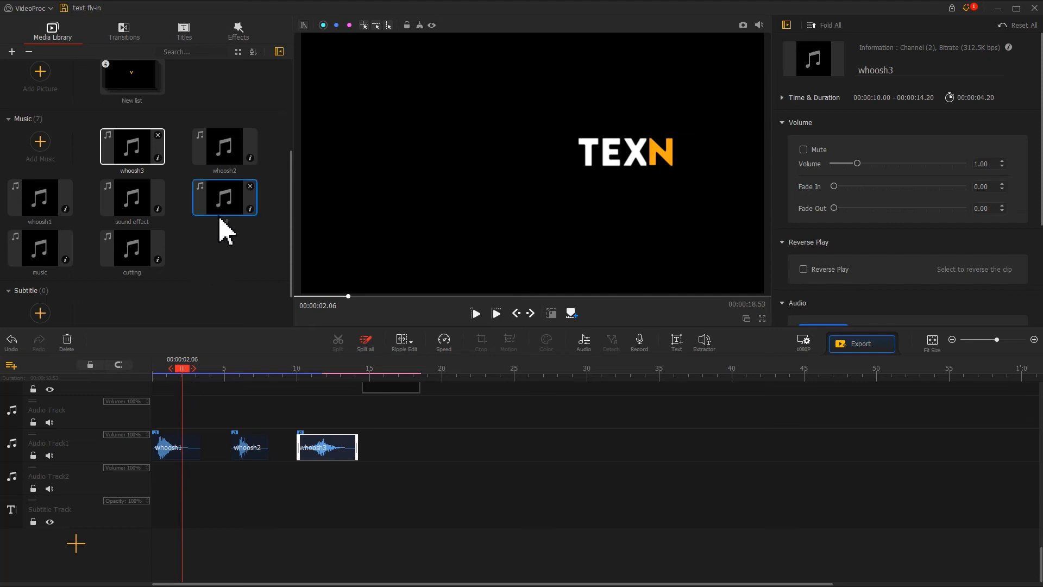
pyautogui.moveTo(220, 215); pyautogui.dragTo(199, 492)
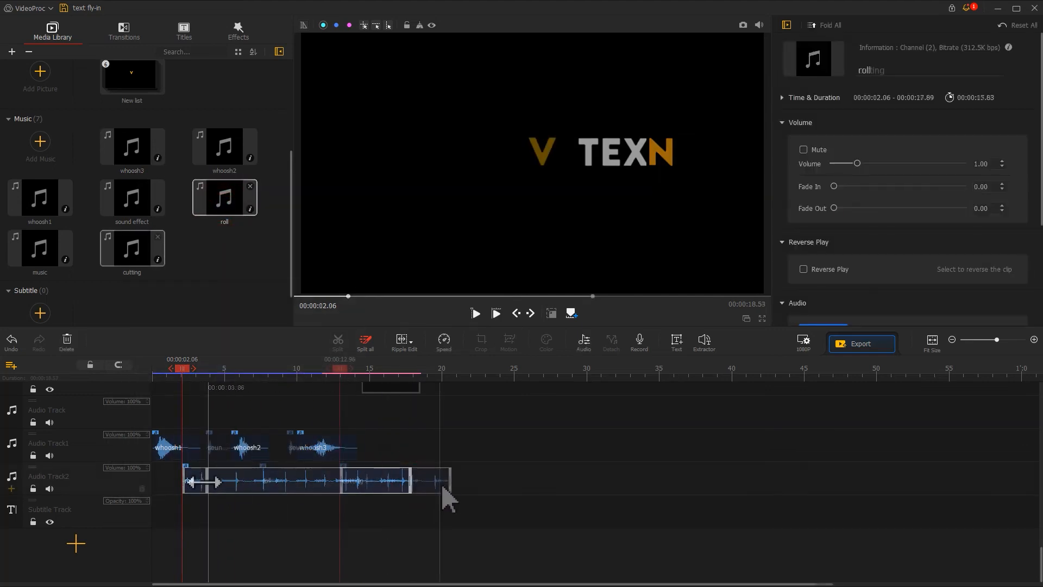
pyautogui.moveTo(450, 481); pyautogui.dragTo(362, 486)
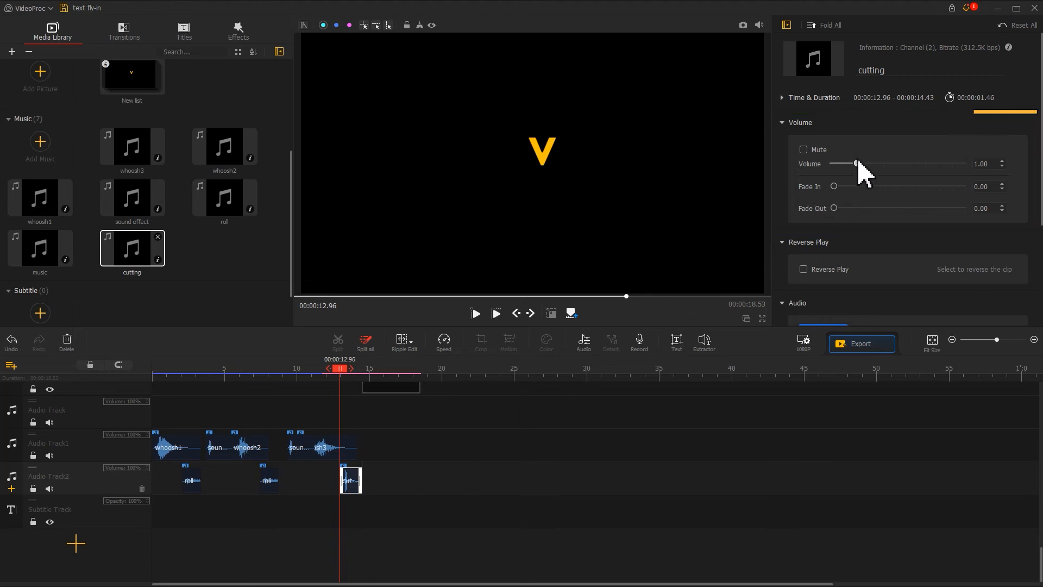
# - Lower the sound clips' volumes, including whoosh3 to 0.56, the sound effect at 9.30 s to 0.46 and whoosh1 to 0.50
pyautogui.moveTo(858, 163); pyautogui.dragTo(848, 163)
pyautogui.click(323, 447)
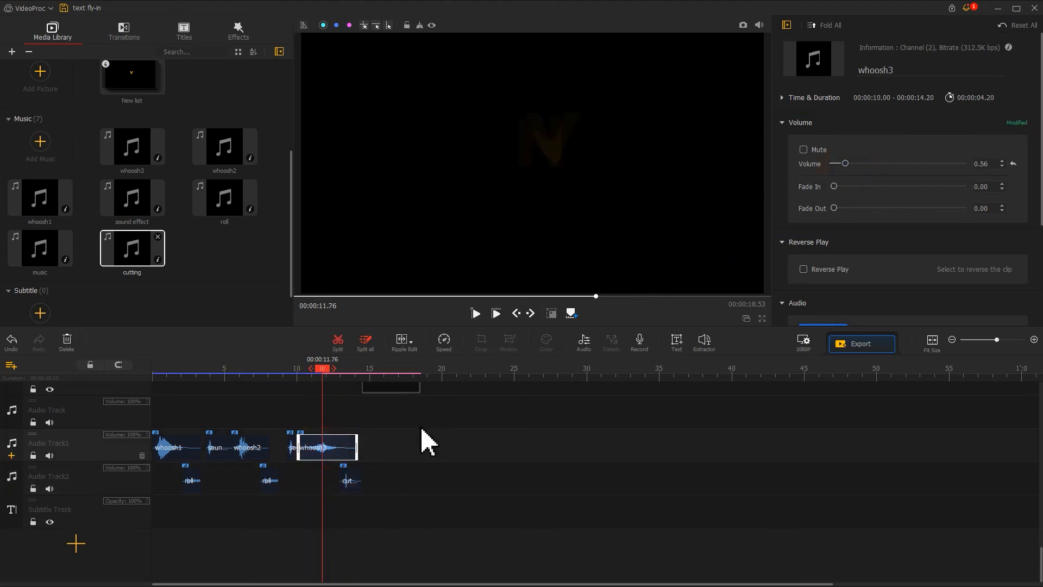
pyautogui.click(299, 455)
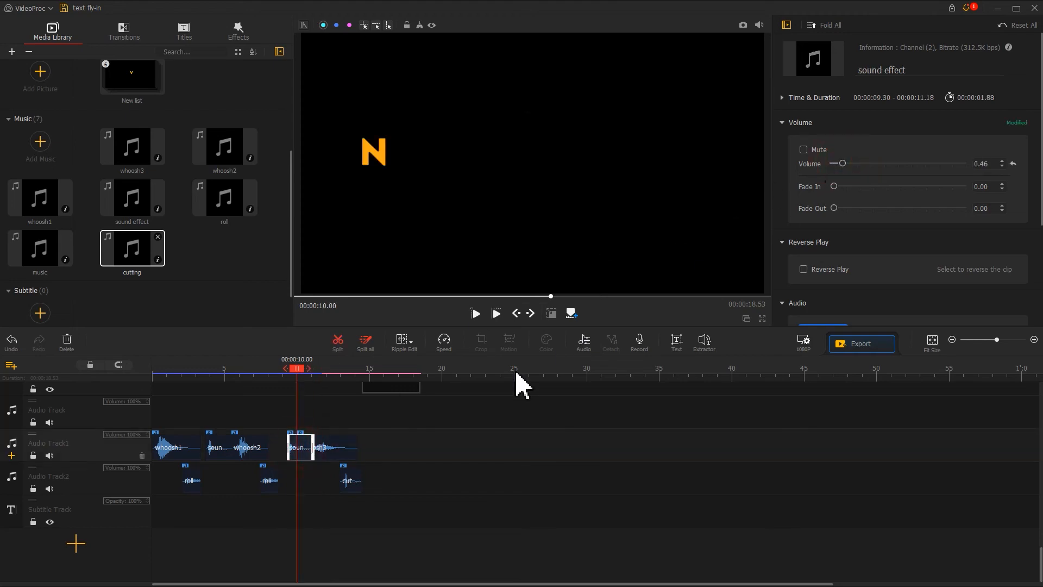
pyautogui.click(269, 480)
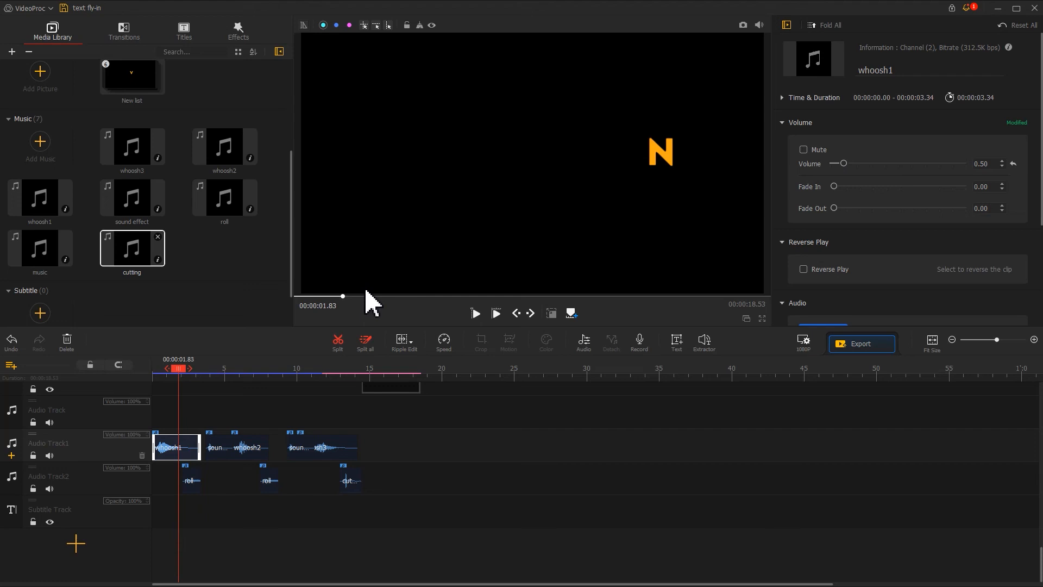
# - Place the music file at the start of the first Audio Track, split it at 18.53 s and delete the remainder
pyautogui.click(51, 264)
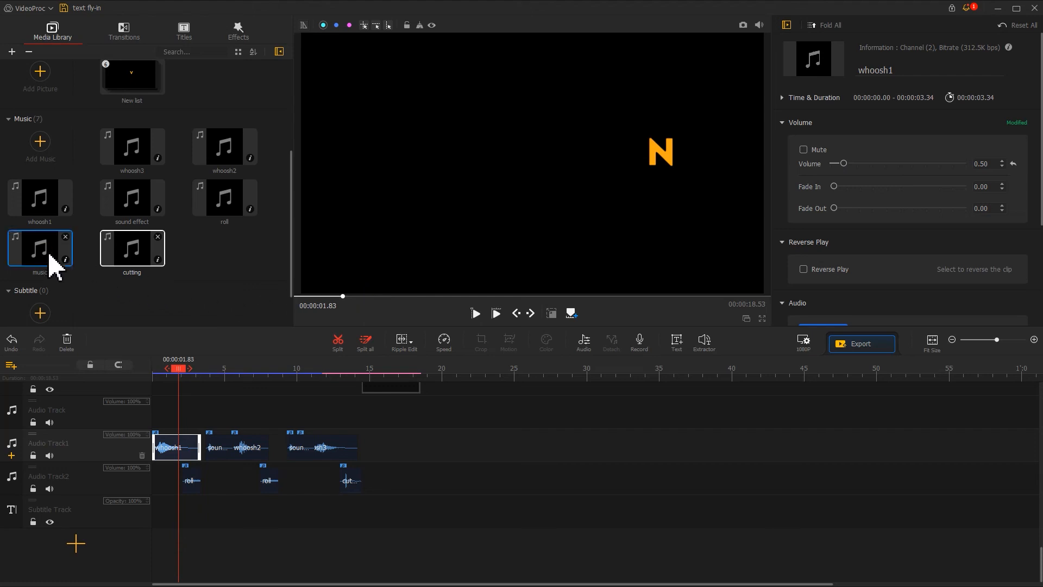
pyautogui.moveTo(47, 257); pyautogui.dragTo(179, 419)
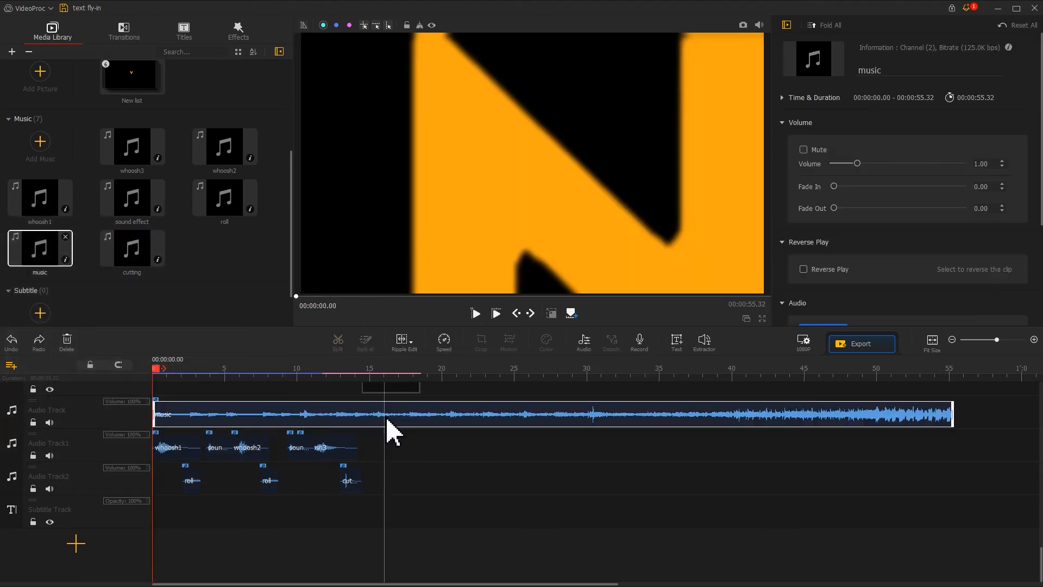
pyautogui.click(421, 369)
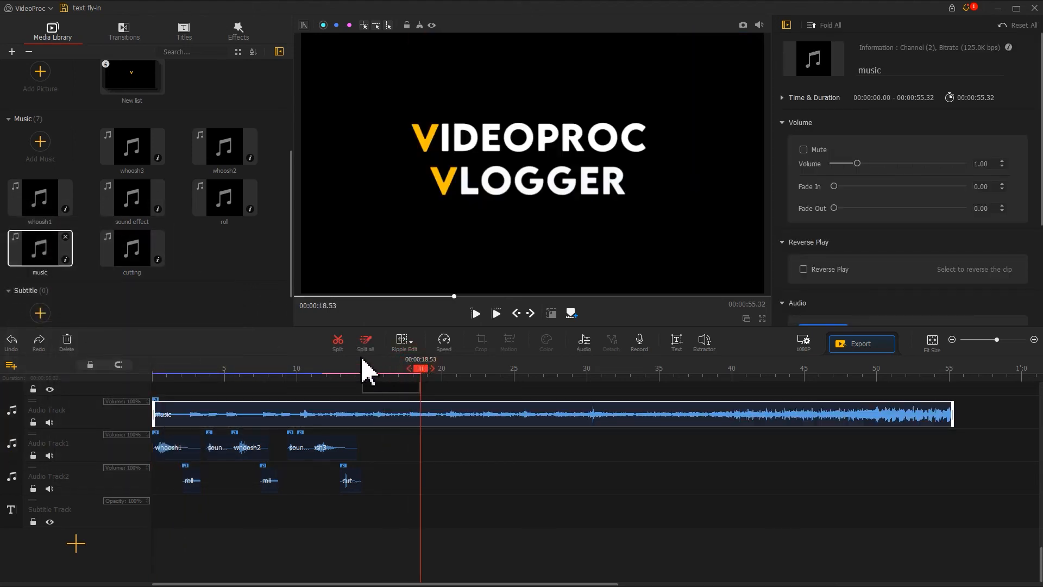
pyautogui.click(338, 342)
pyautogui.click(445, 419)
pyautogui.press('Delete')
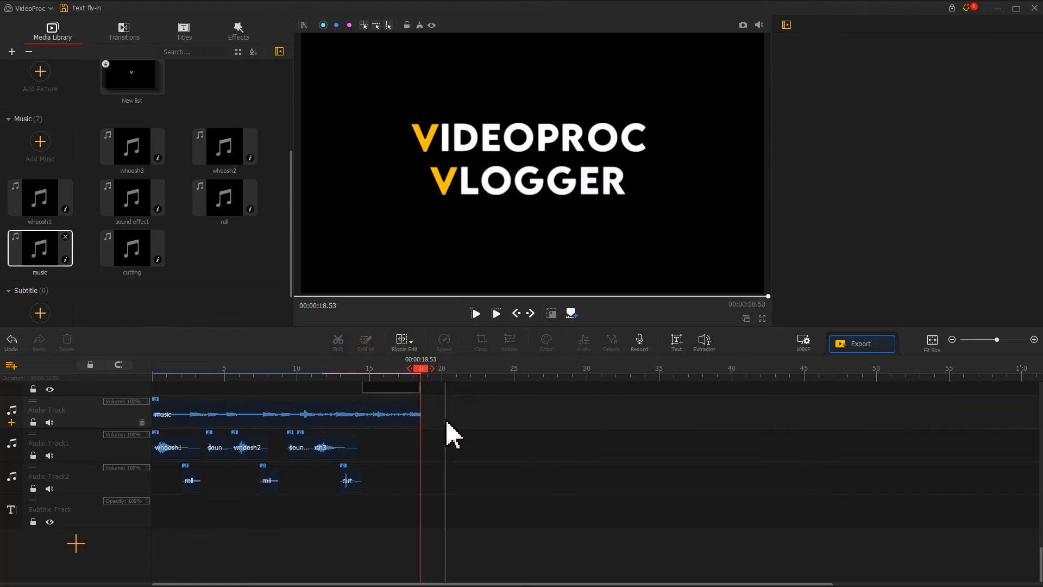
# - Give the music clip a fade-out of 1.93 s and play the whole animation from the start
pyautogui.scroll(3, 449, 431)
pyautogui.click(406, 479)
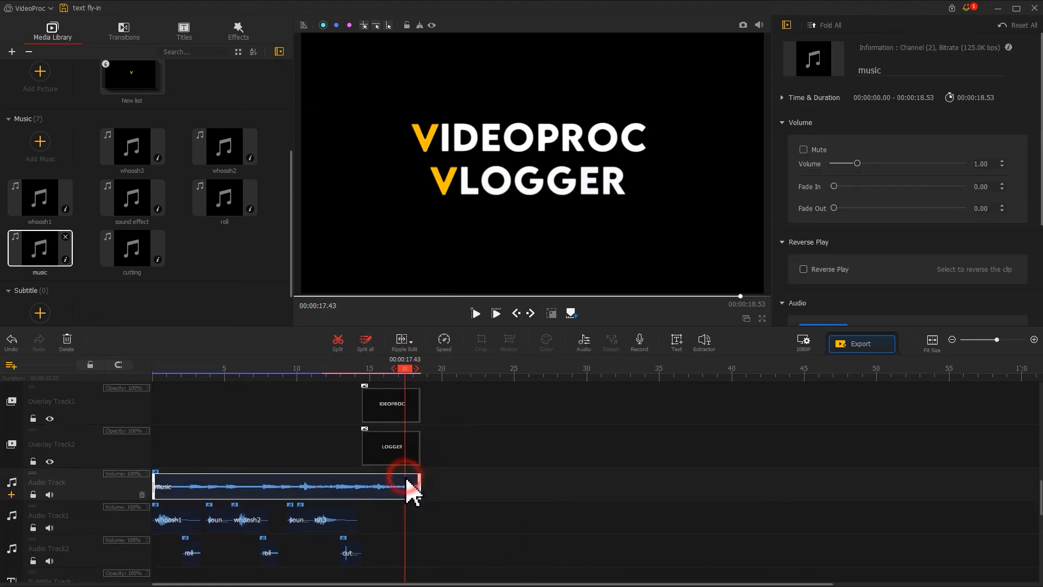
pyautogui.moveTo(834, 208); pyautogui.dragTo(845, 209)
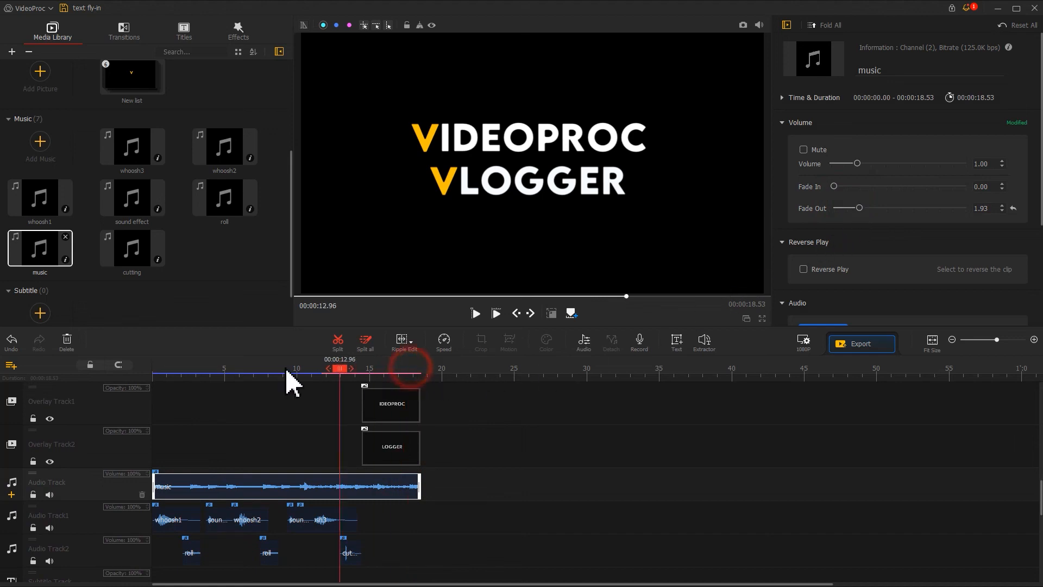
pyautogui.click(146, 371)
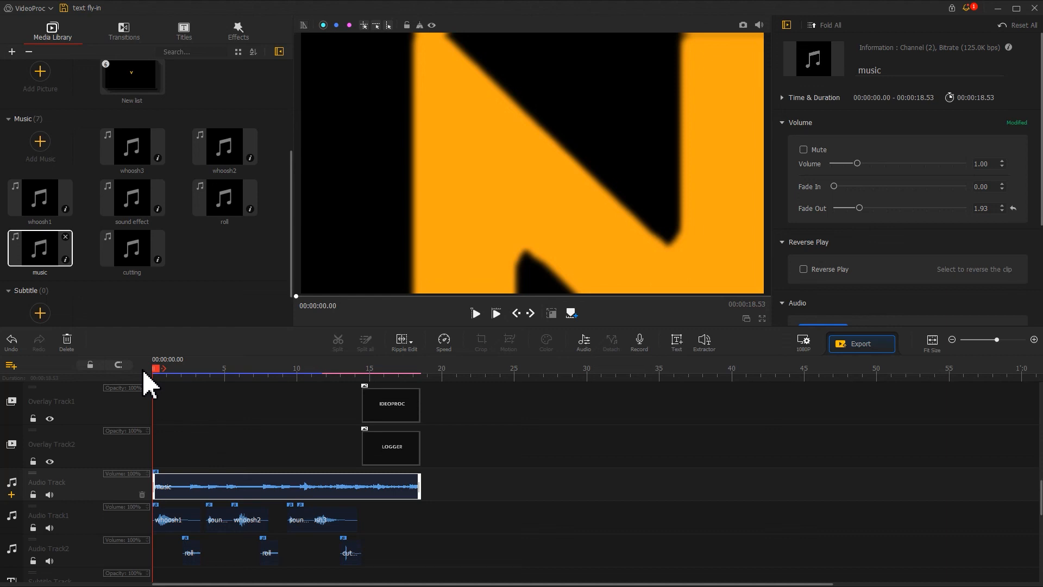
pyautogui.press('space')
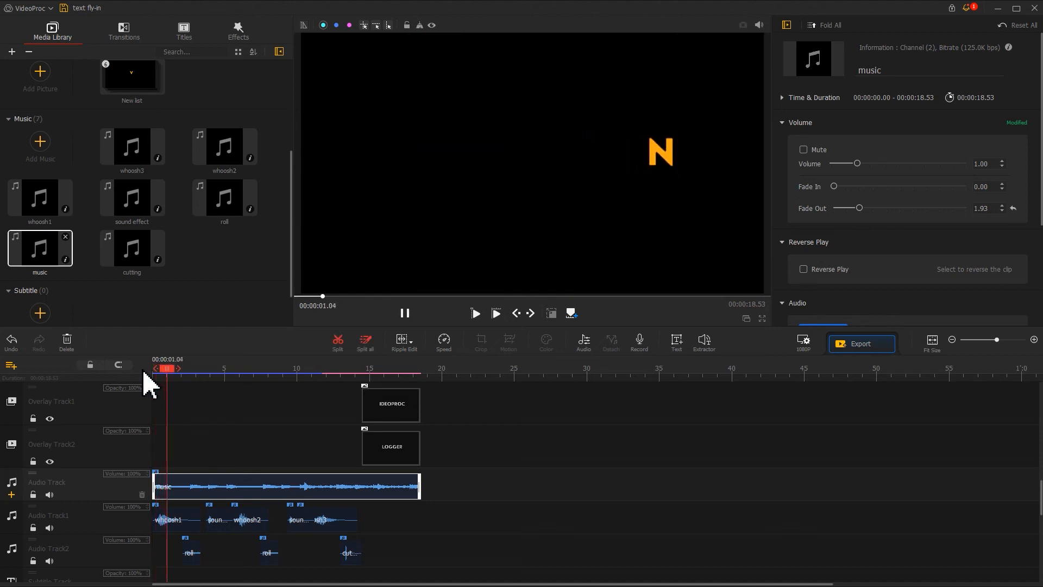